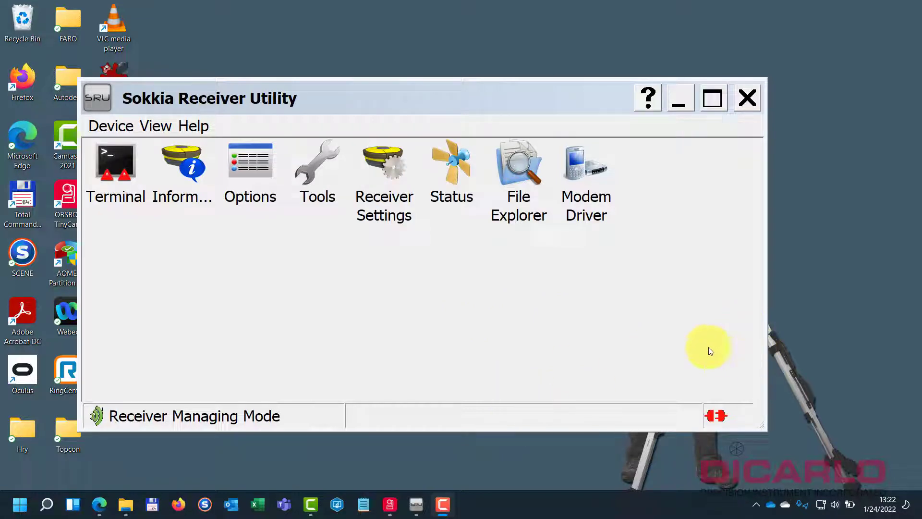
# Confirm Receiver Managing mode in the Device menu and choose Device > Connect.
pyautogui.click(101, 126)
pyautogui.click(100, 127)
pyautogui.click(115, 126)
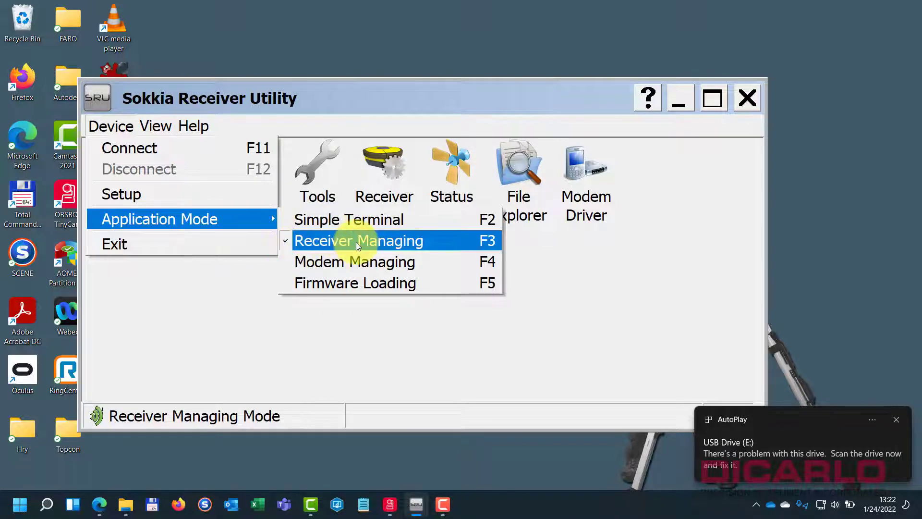
pyautogui.click(142, 153)
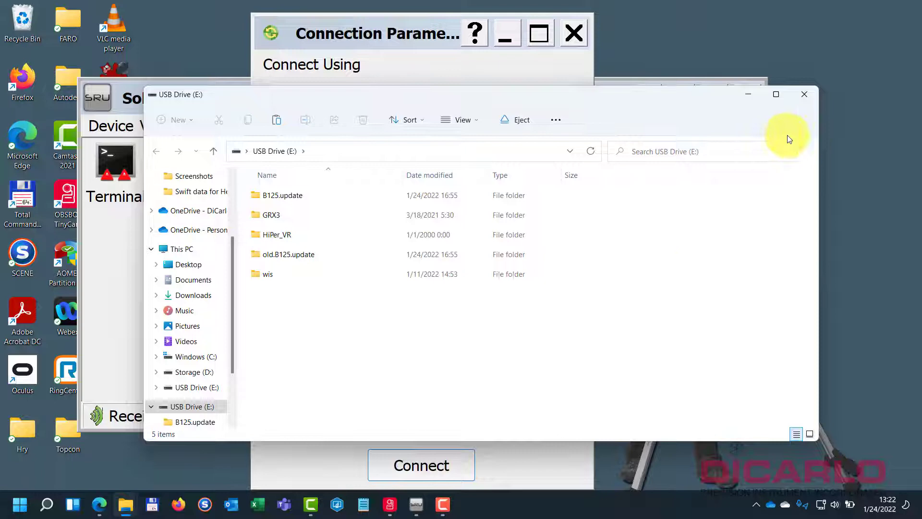
# Dismiss the USB drive window and connect to the GRX3 via Topcon Receiver (COM4).
pyautogui.click(806, 94)
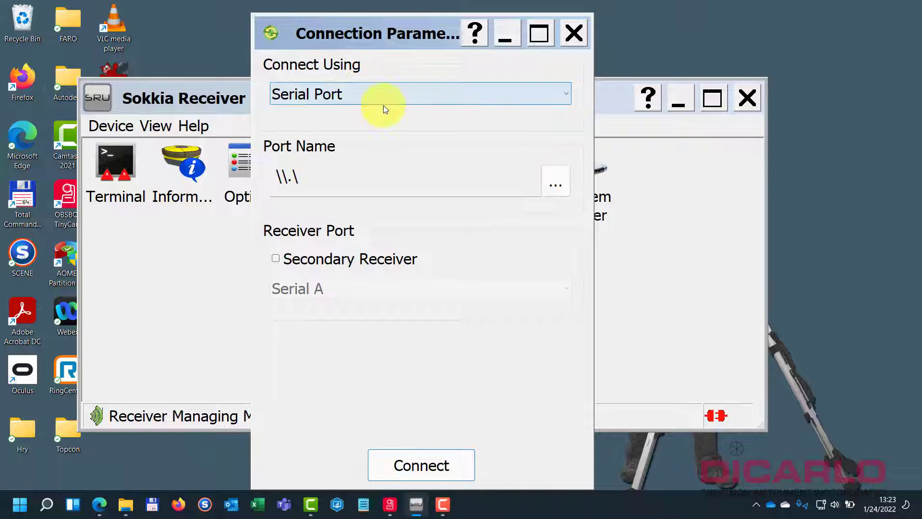
pyautogui.click(554, 183)
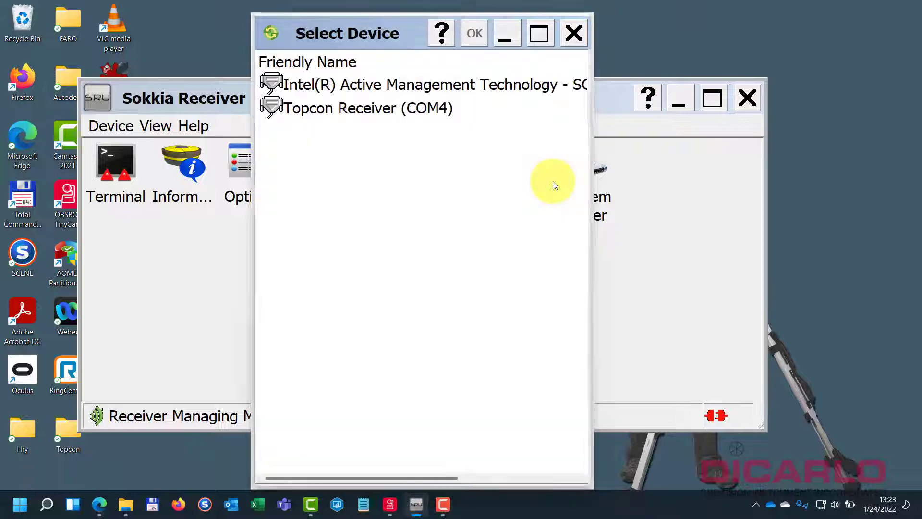
pyautogui.click(343, 117)
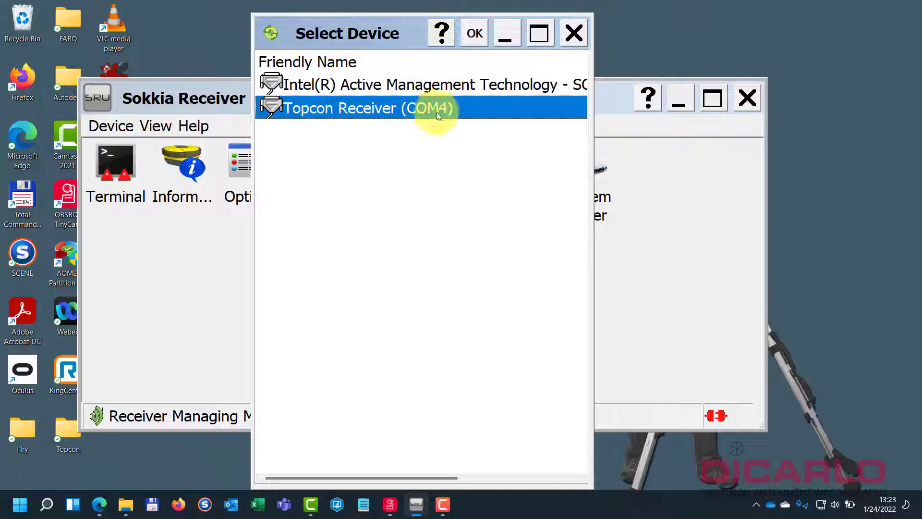
pyautogui.click(474, 33)
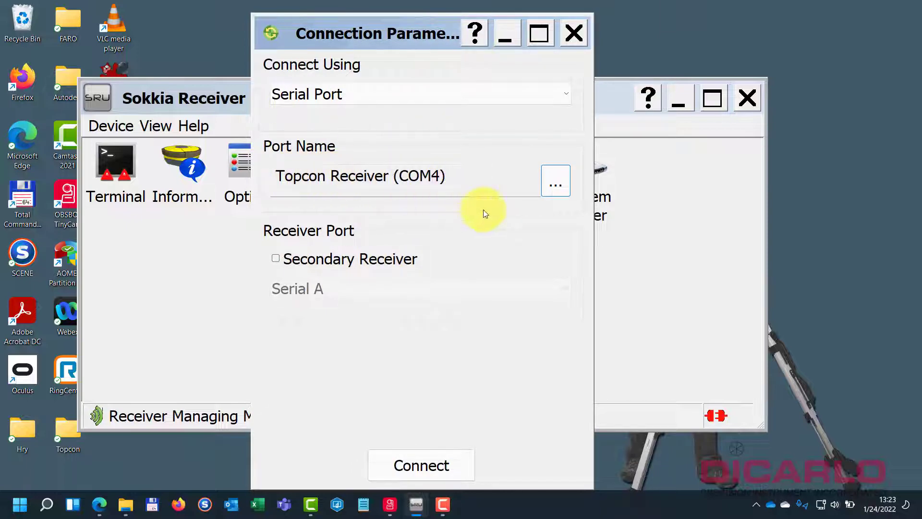
pyautogui.click(407, 461)
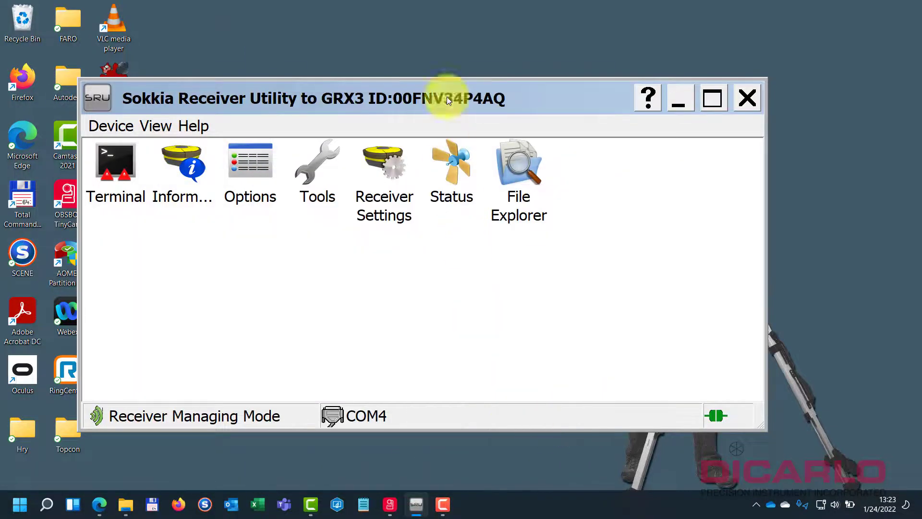
pyautogui.moveTo(448, 99); pyautogui.dragTo(491, 58)
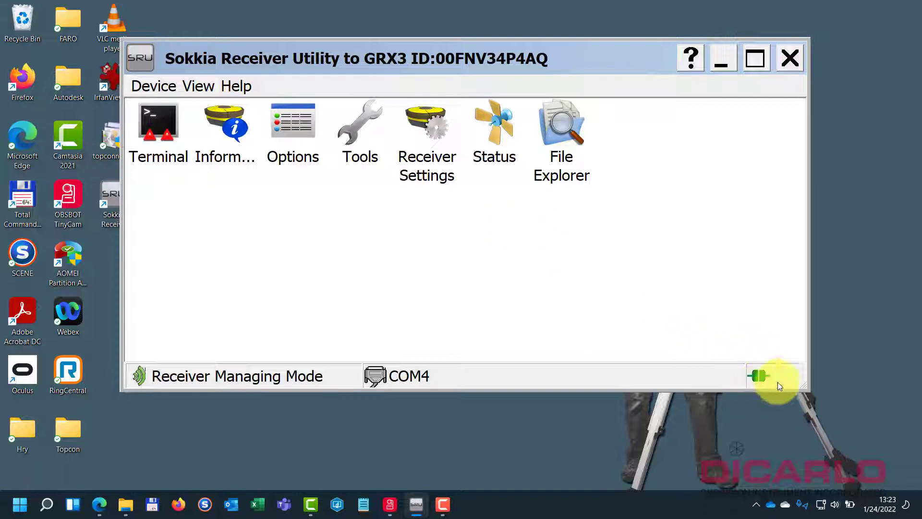
pyautogui.click(220, 144)
pyautogui.doubleClick(220, 145)
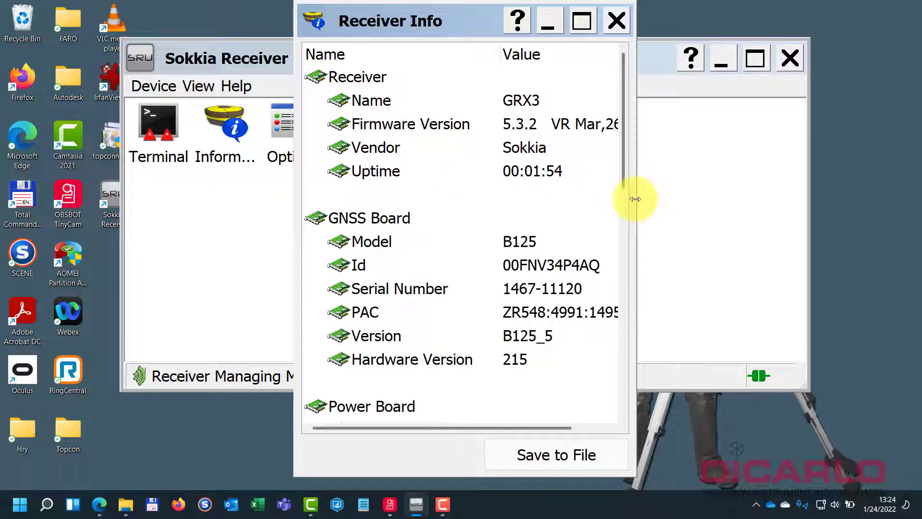
pyautogui.moveTo(634, 199); pyautogui.dragTo(788, 196)
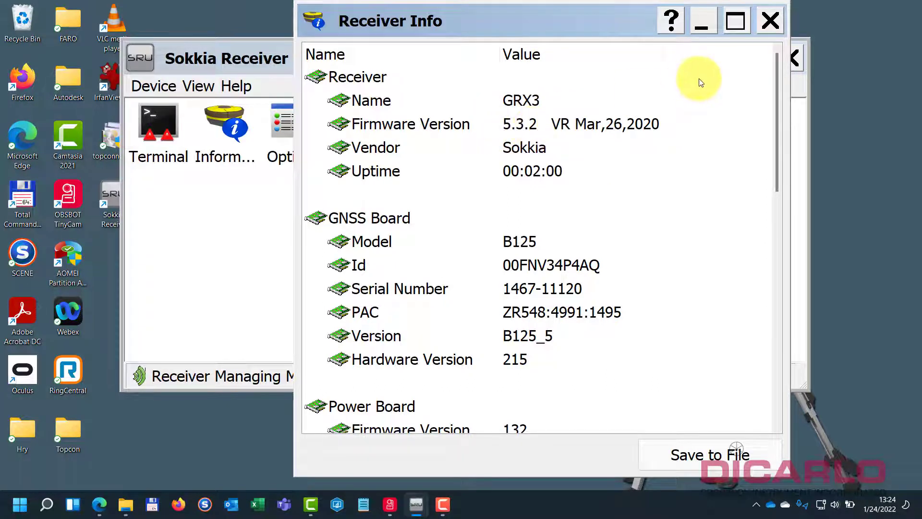
# Close receiver info, disconnect, and switch Application Mode to Firmware Loading.
pyautogui.click(770, 22)
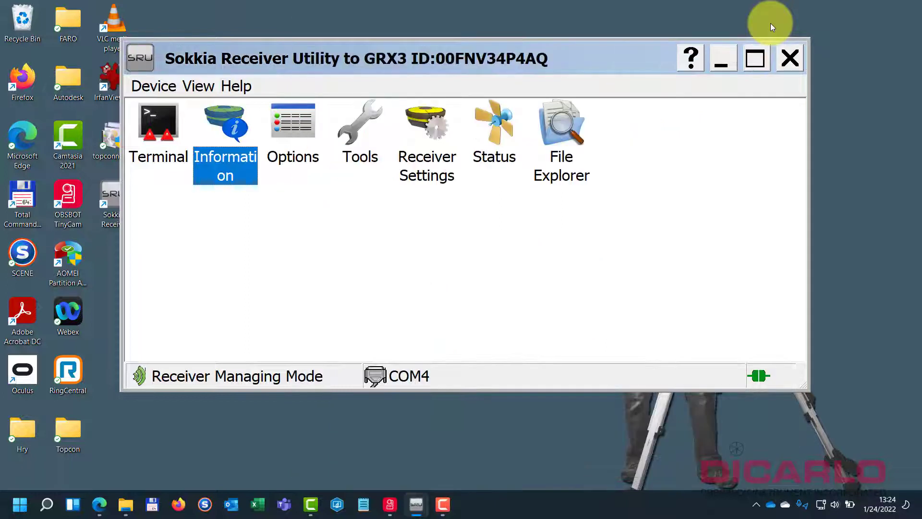
pyautogui.click(157, 86)
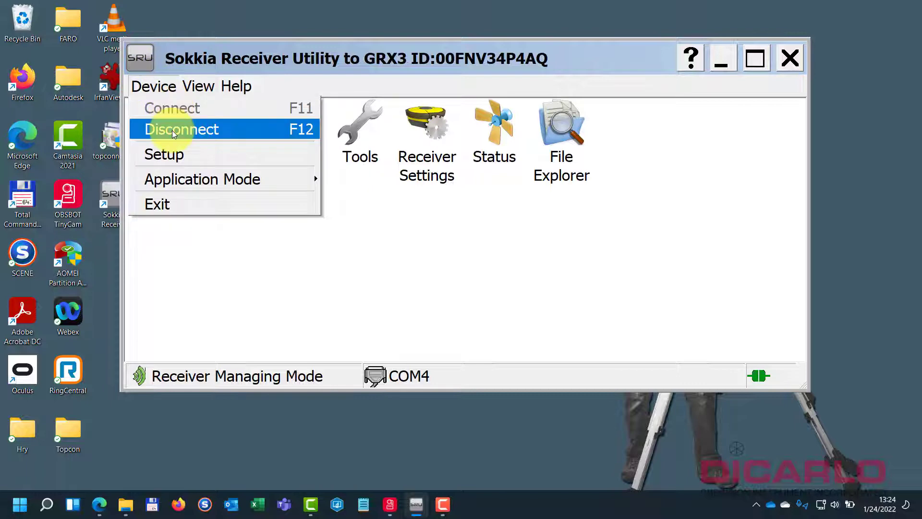
pyautogui.click(173, 132)
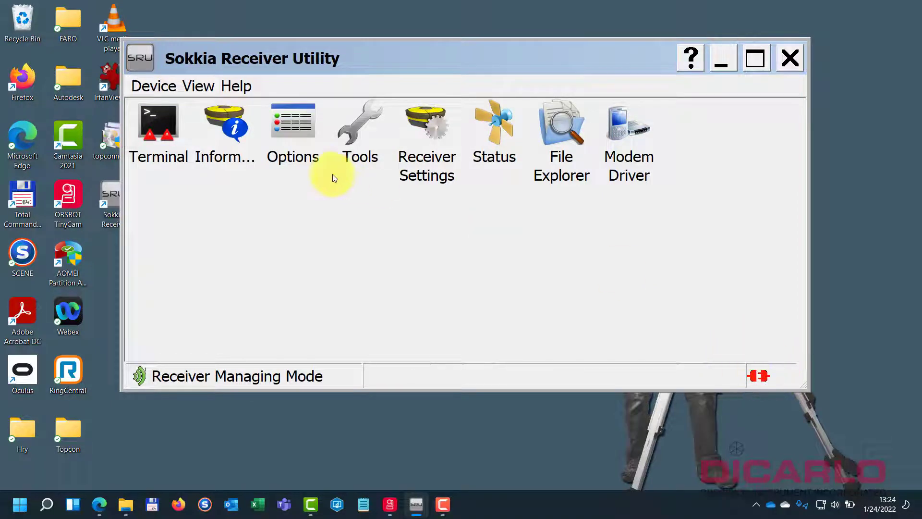
pyautogui.click(162, 85)
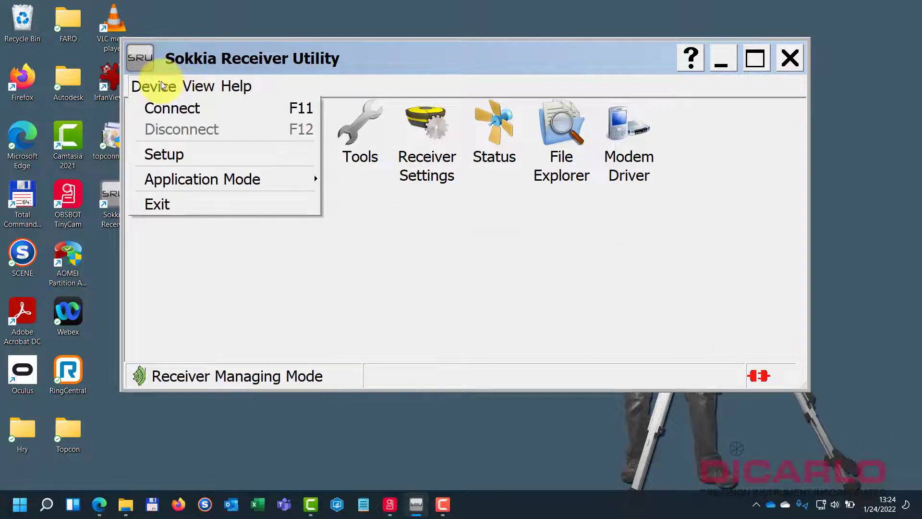
pyautogui.moveTo(203, 186)
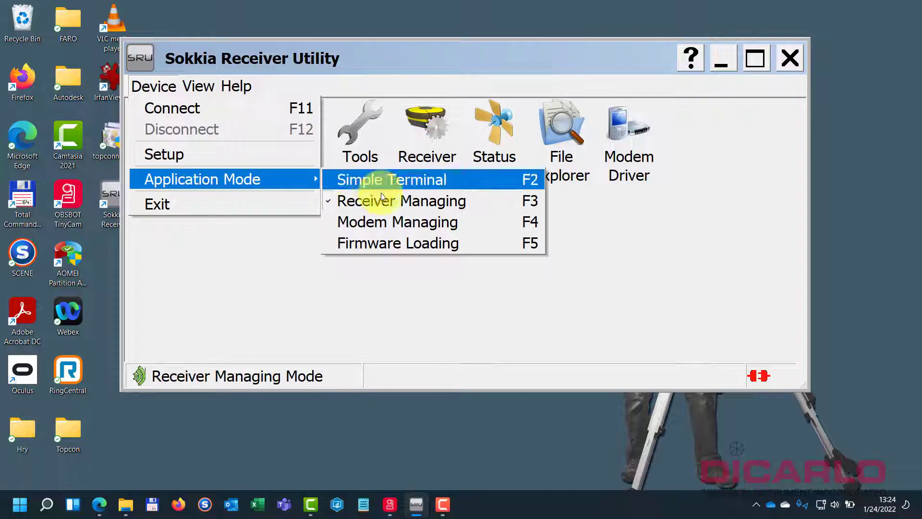
pyautogui.click(392, 239)
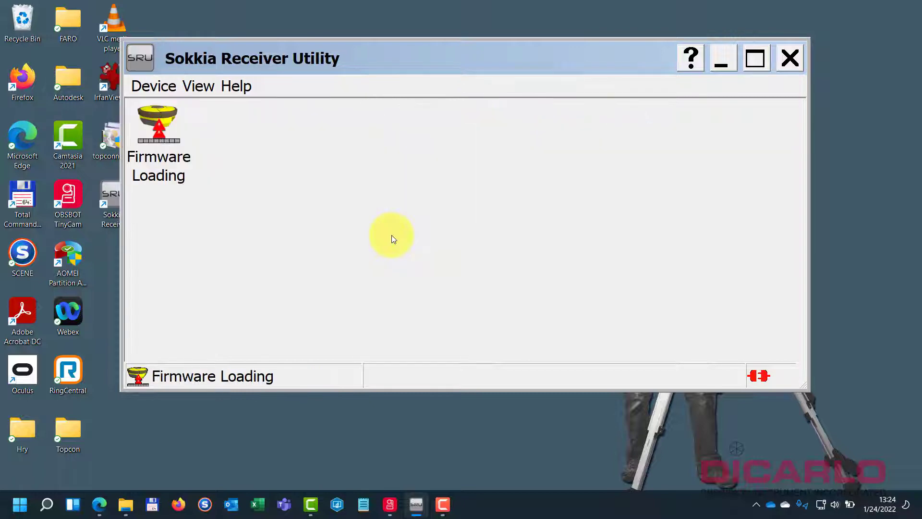
# Reconnect to the receiver through the Topcon Receiver (COM4) serial port.
pyautogui.click(151, 93)
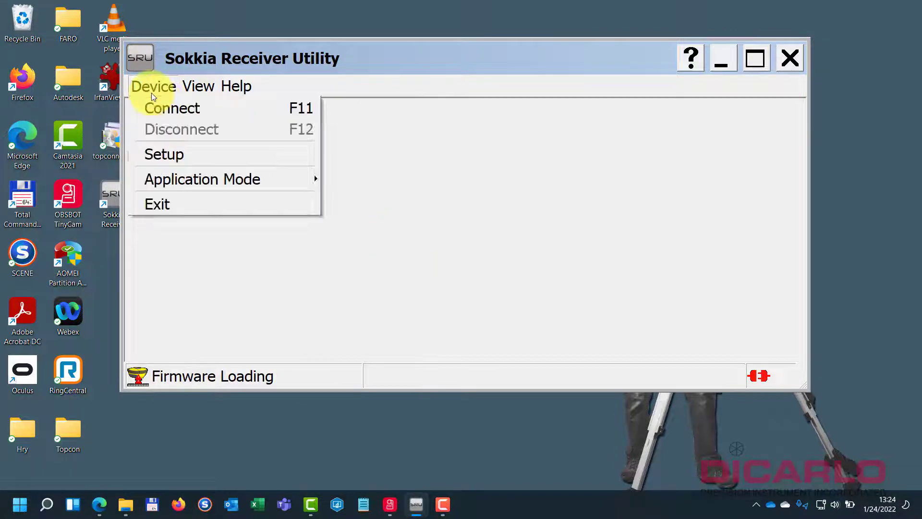
pyautogui.click(178, 110)
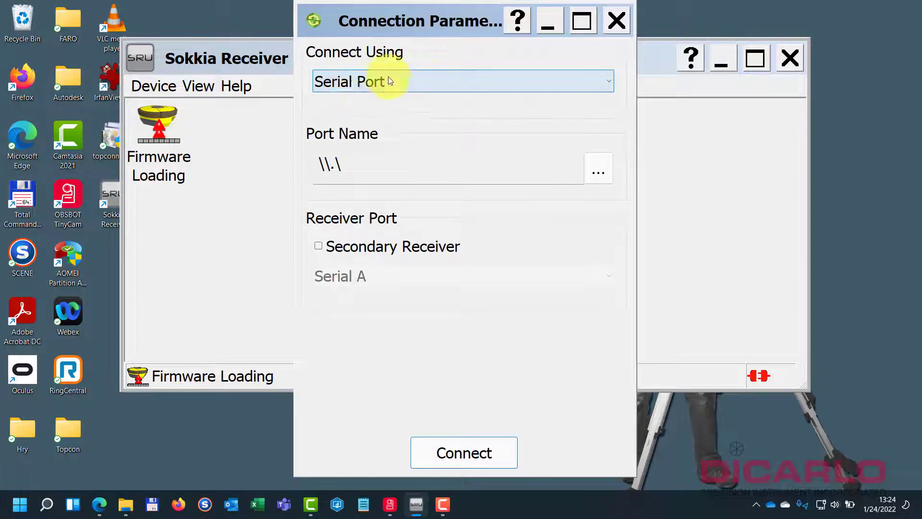
pyautogui.click(603, 174)
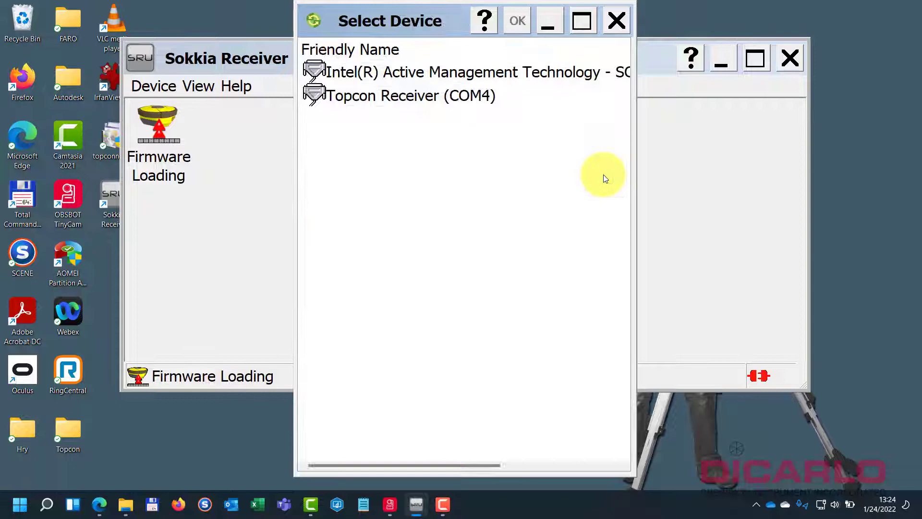
pyautogui.click(414, 100)
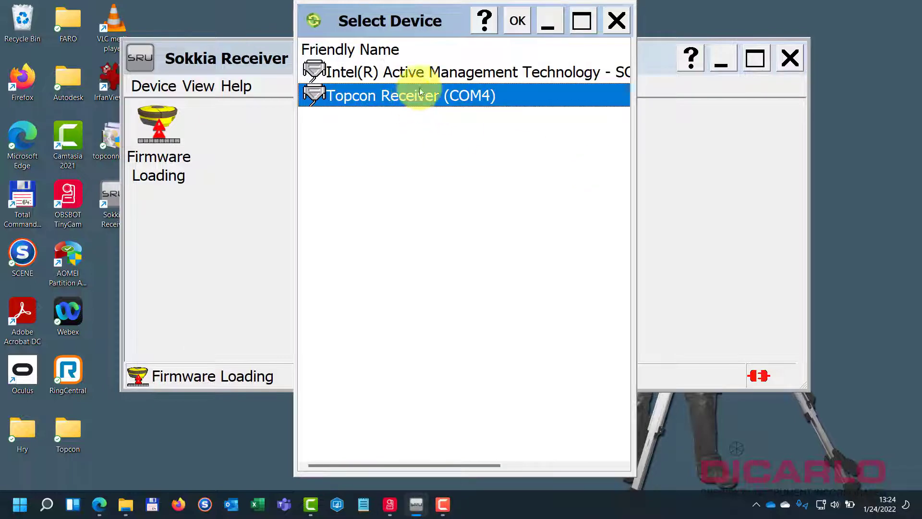
pyautogui.click(518, 21)
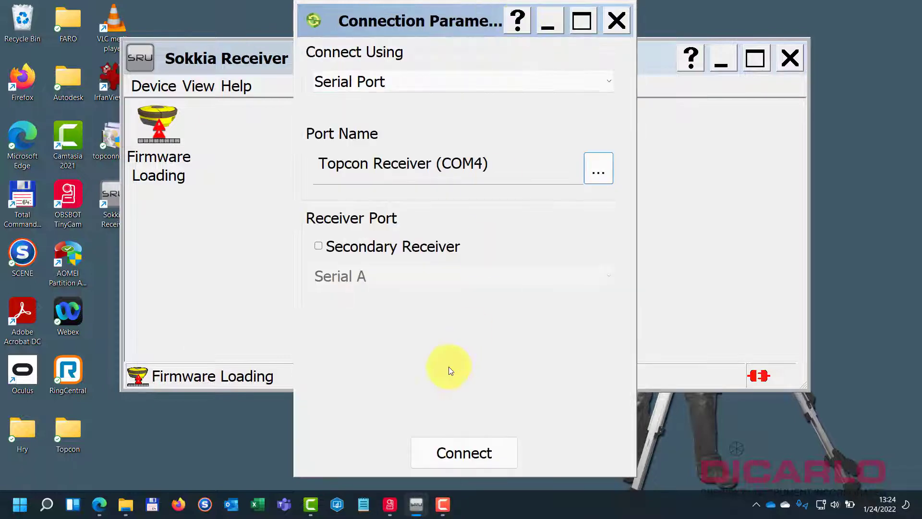
pyautogui.click(439, 446)
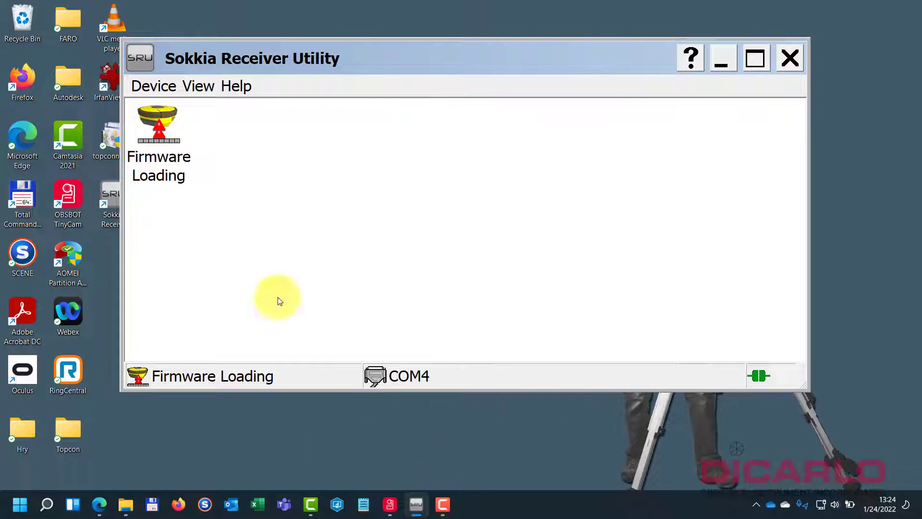
# Launch the firmware loading wizard with Receiver as target and advance past Information and 2048-byte settings.
pyautogui.click(150, 145)
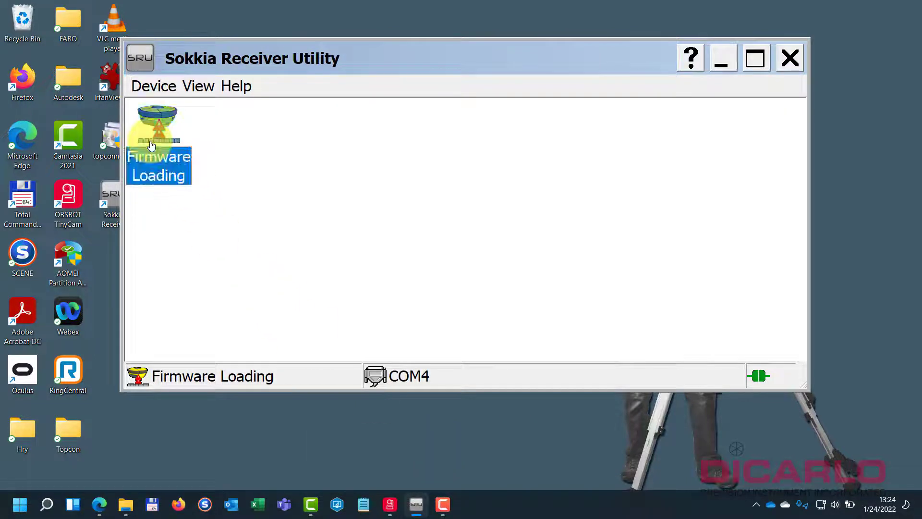
pyautogui.doubleClick(151, 145)
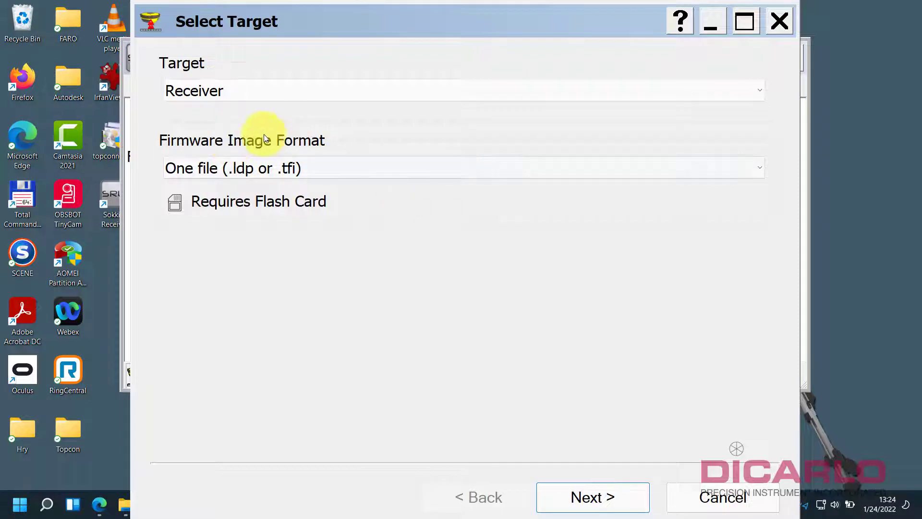
pyautogui.click(222, 85)
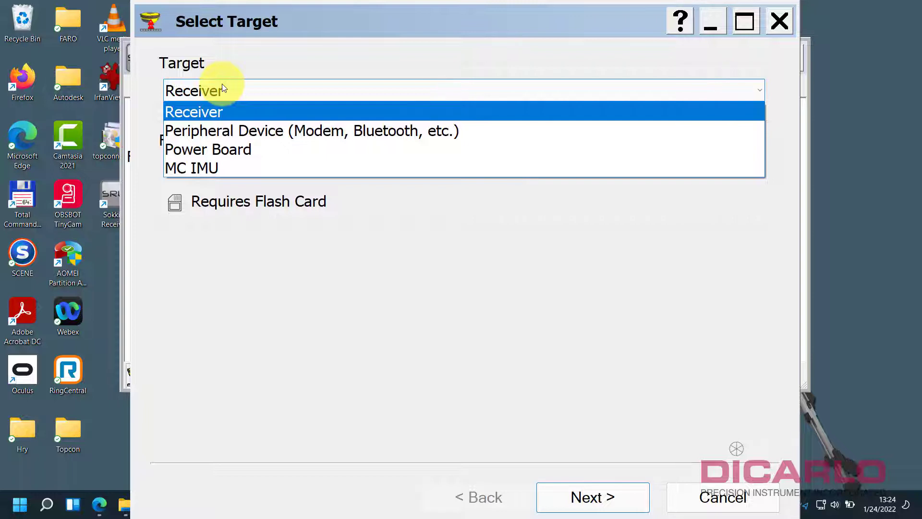
pyautogui.click(193, 113)
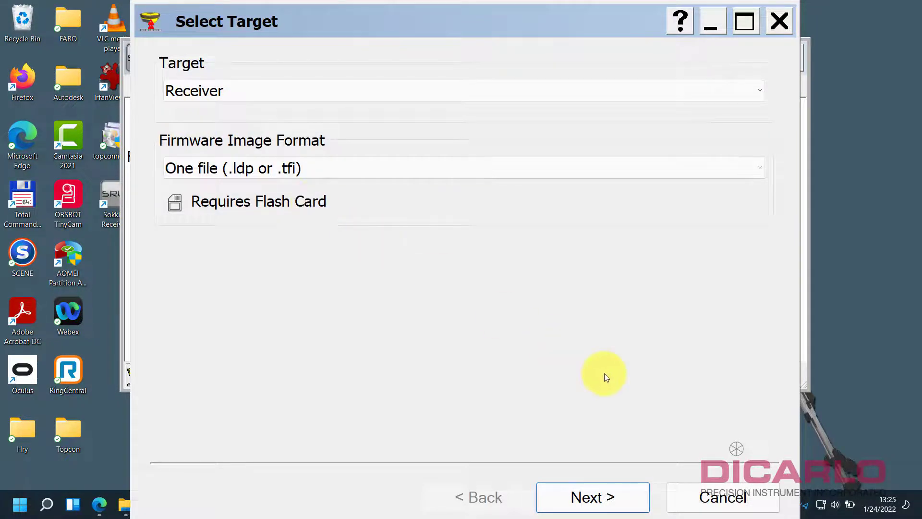
pyautogui.click(594, 496)
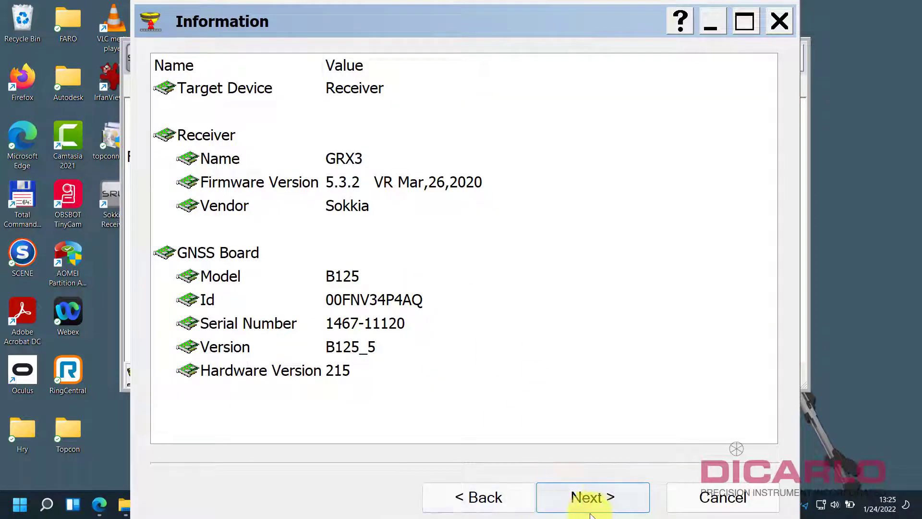
pyautogui.click(592, 488)
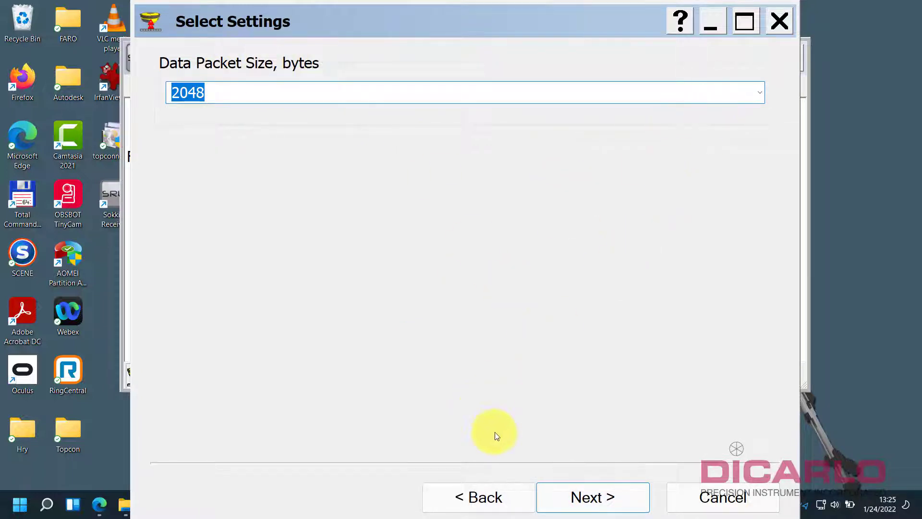
pyautogui.click(576, 491)
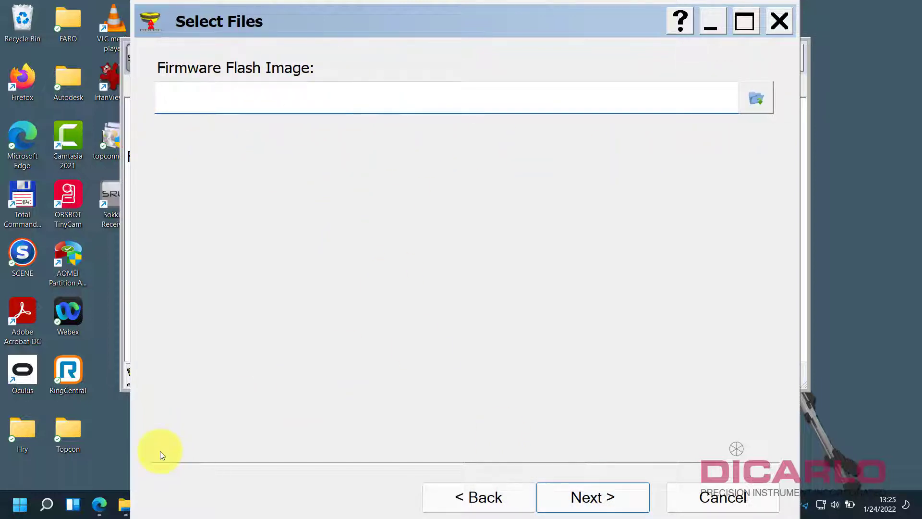
# Bring back the Sokkia SRU page in Edge and go to Sokkia Care.
pyautogui.moveTo(96, 508)
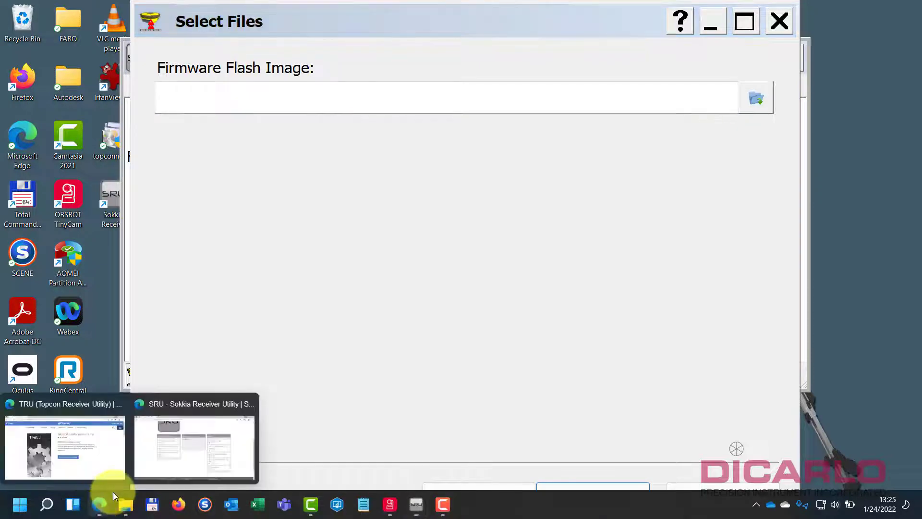
pyautogui.click(165, 459)
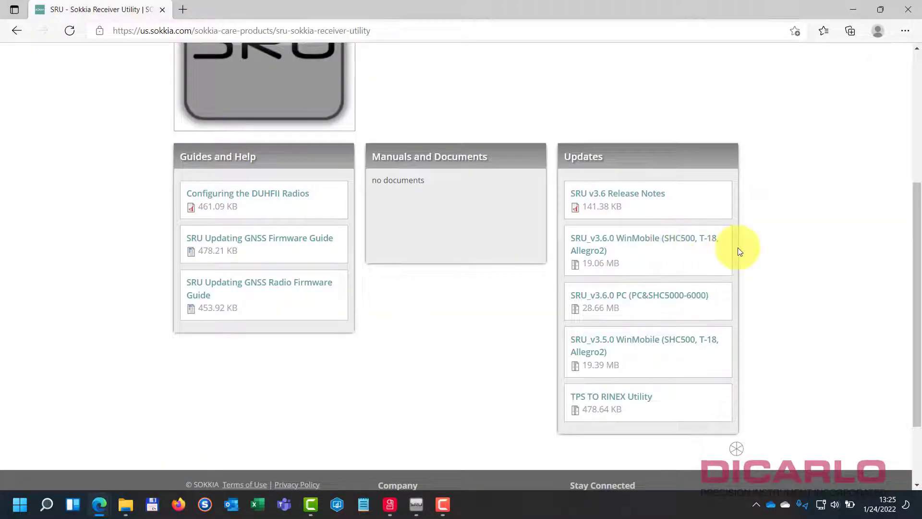
pyautogui.scroll(5, 738, 246)
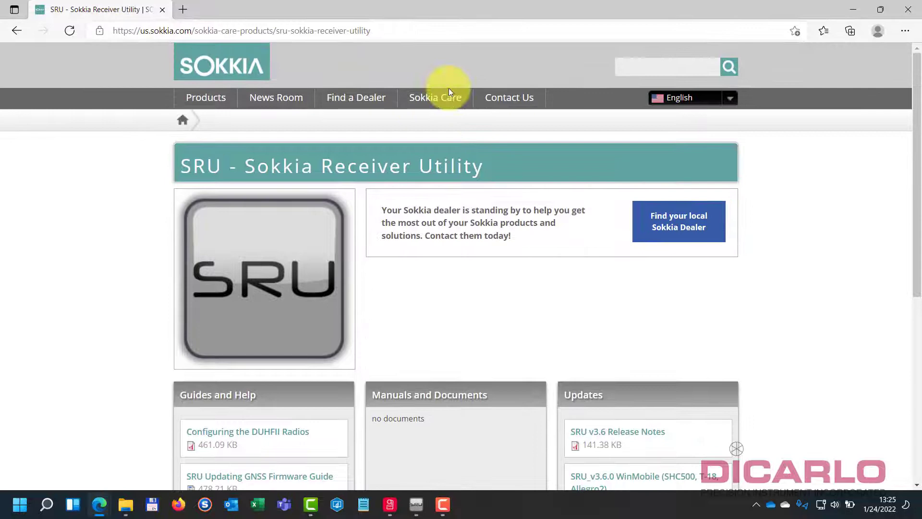
pyautogui.click(445, 97)
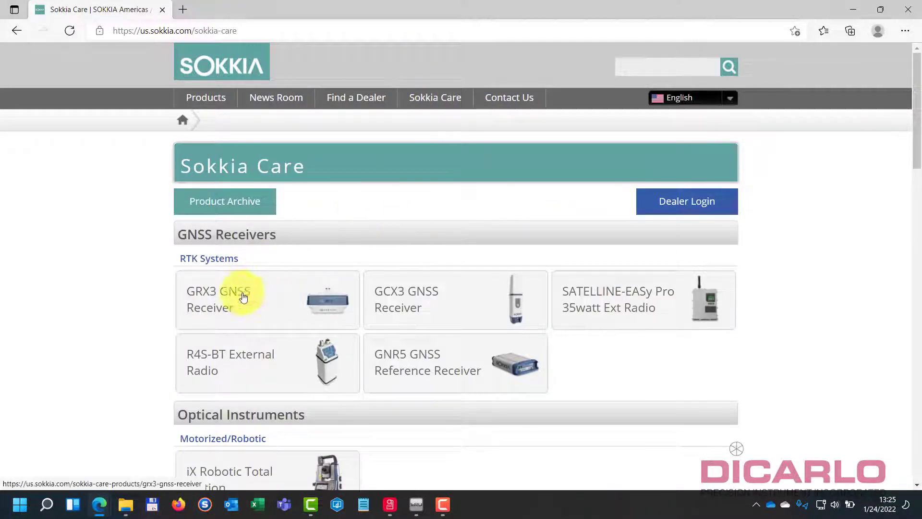
# Open the GRX3 GNSS Receiver support page, then switch to the Topcon page.
pyautogui.click(244, 297)
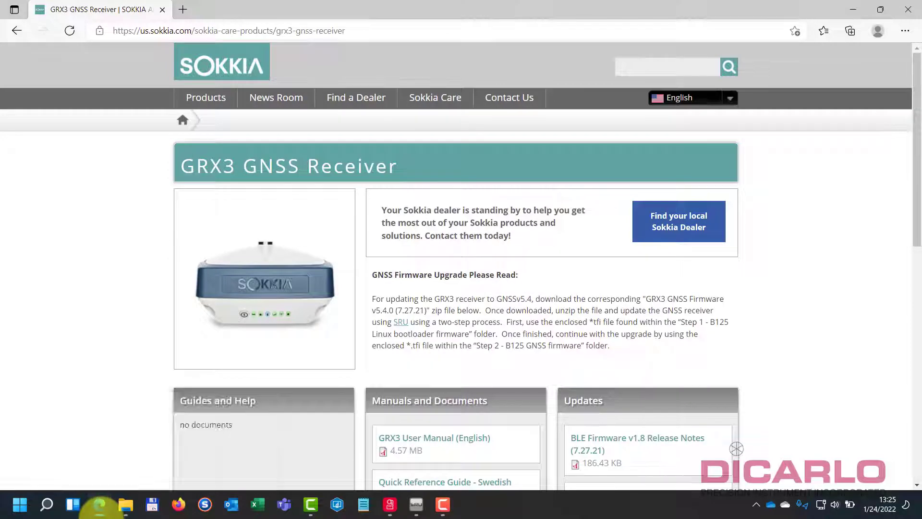
pyautogui.moveTo(99, 503)
pyautogui.click(109, 428)
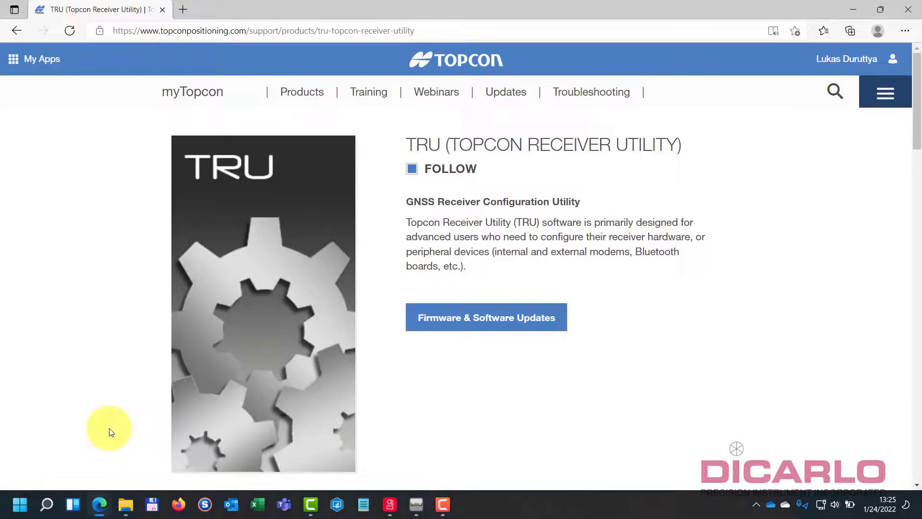
# Open Topcon's HiPer VR product page and scroll to its 5.4 firmware updates.
pyautogui.click(314, 93)
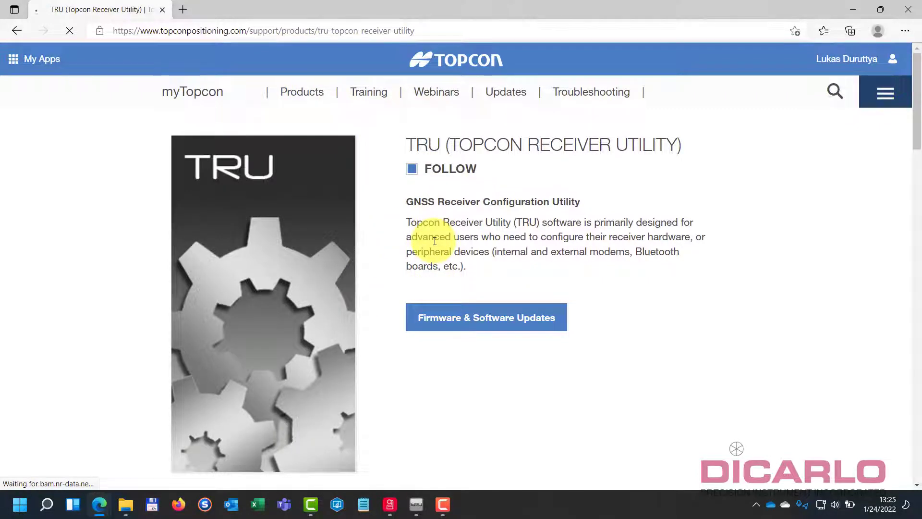
pyautogui.scroll(-3, 350, 360)
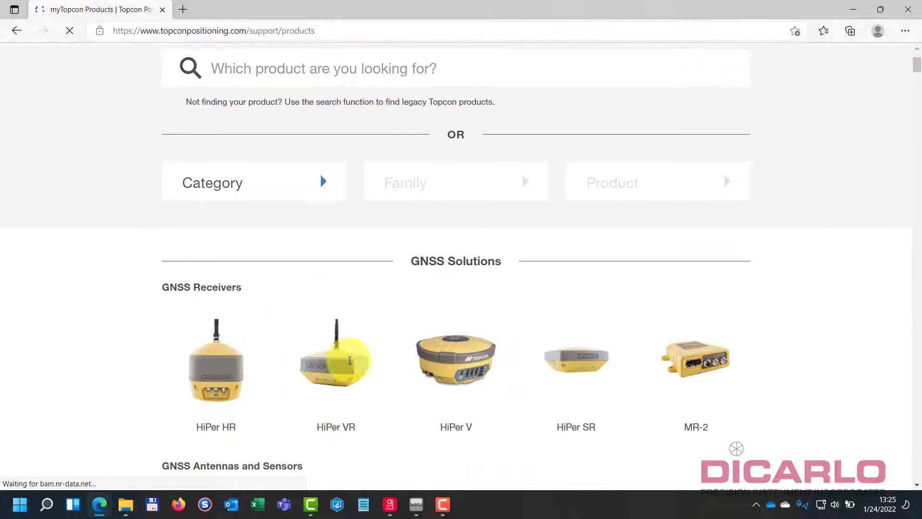
pyautogui.click(350, 364)
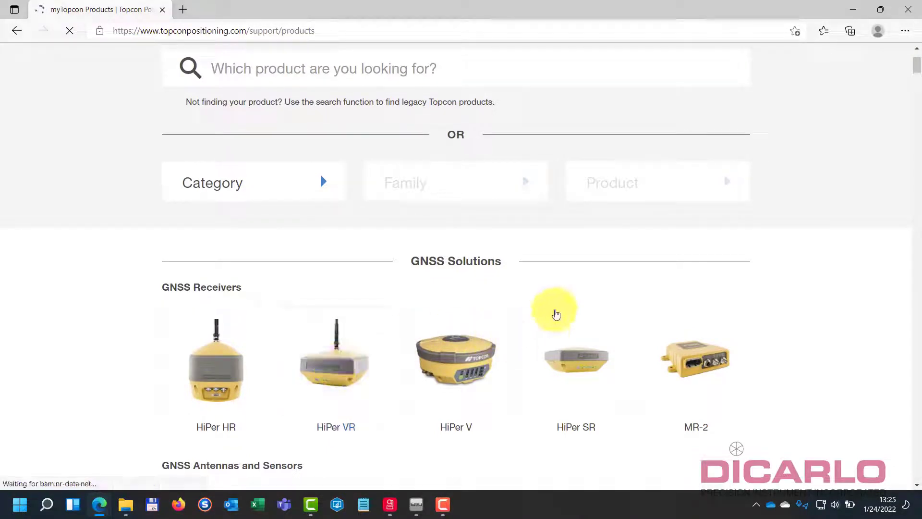
pyautogui.scroll(-1, 579, 304)
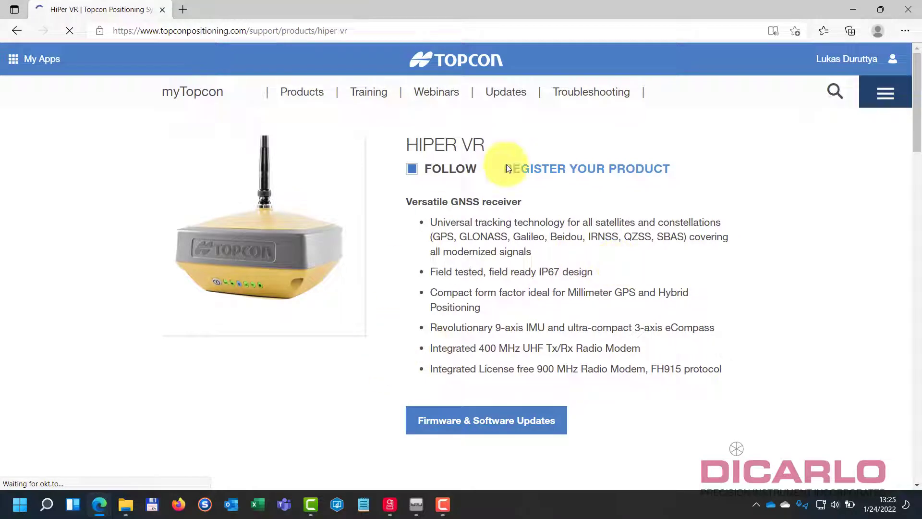
pyautogui.scroll(-5, 462, 303)
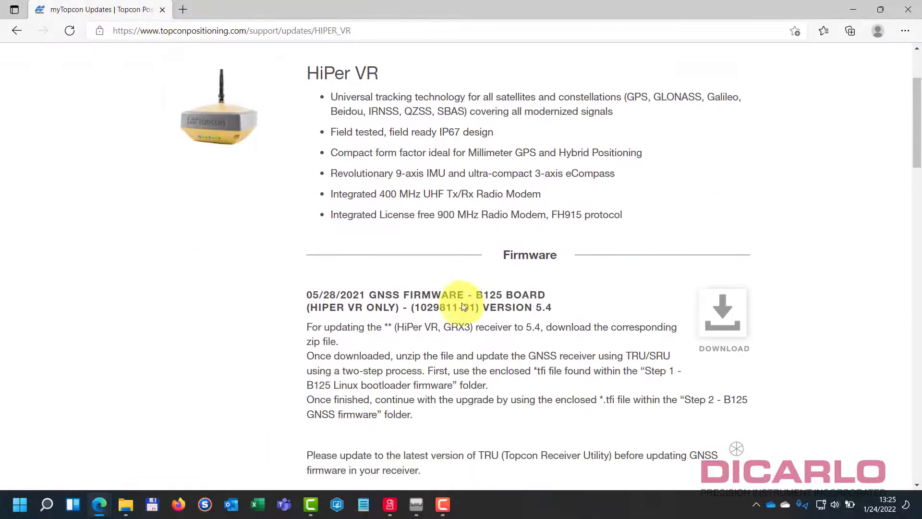
pyautogui.scroll(-2, 462, 304)
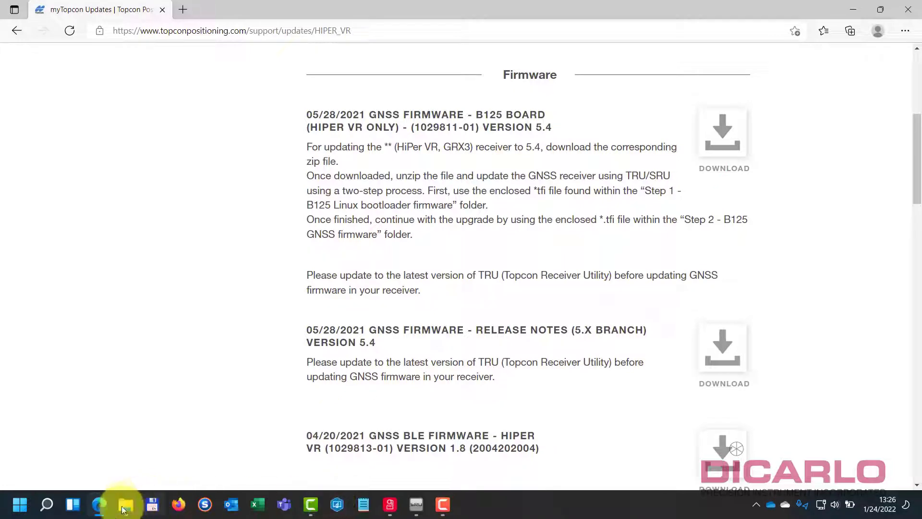
# Back on the Sokkia GRX3 page, download the GRX3 GNSS Firmware v5.4.0 (7.27.21) zip.
pyautogui.moveTo(104, 512)
pyautogui.click(189, 465)
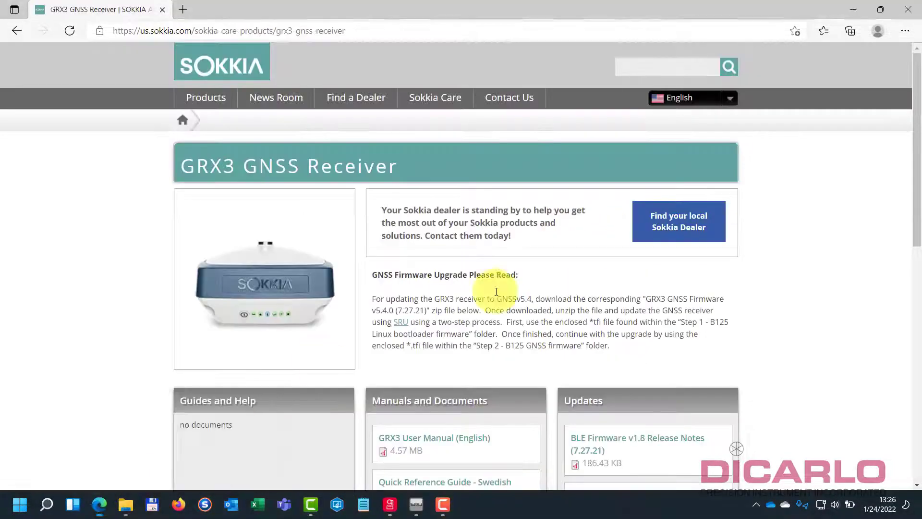
pyautogui.scroll(-8, 617, 301)
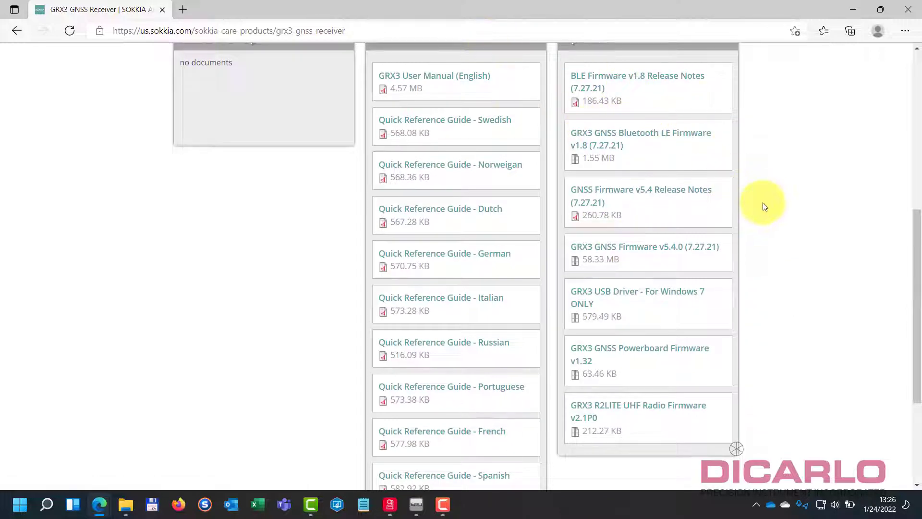
pyautogui.scroll(-1, 763, 206)
pyautogui.scroll(-1, 764, 206)
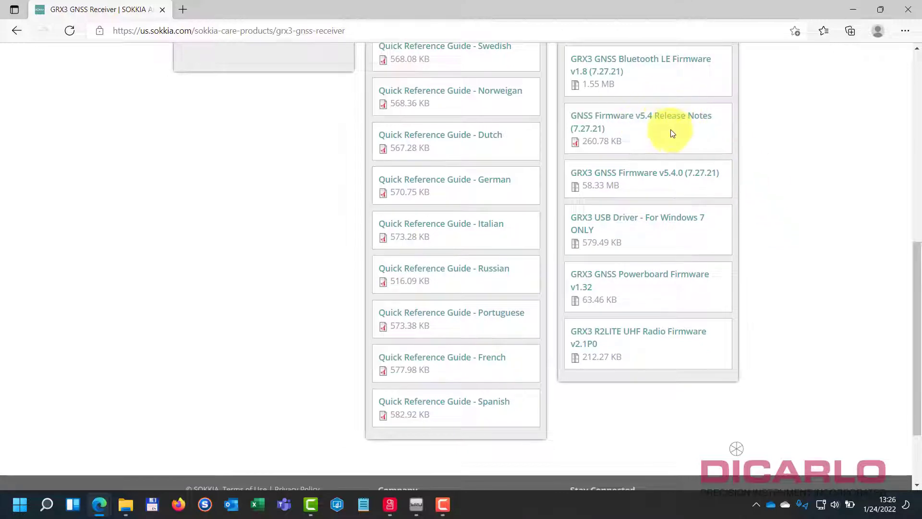
pyautogui.click(628, 180)
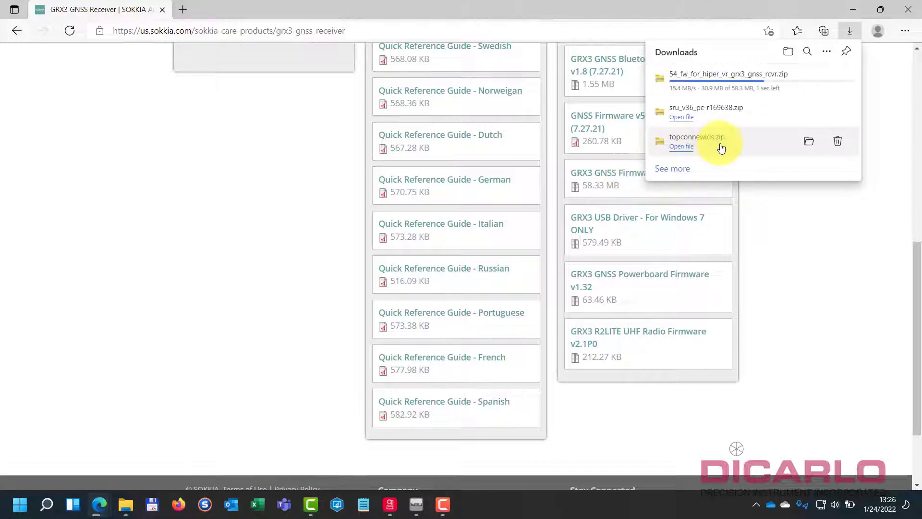
pyautogui.scroll(2, 753, 256)
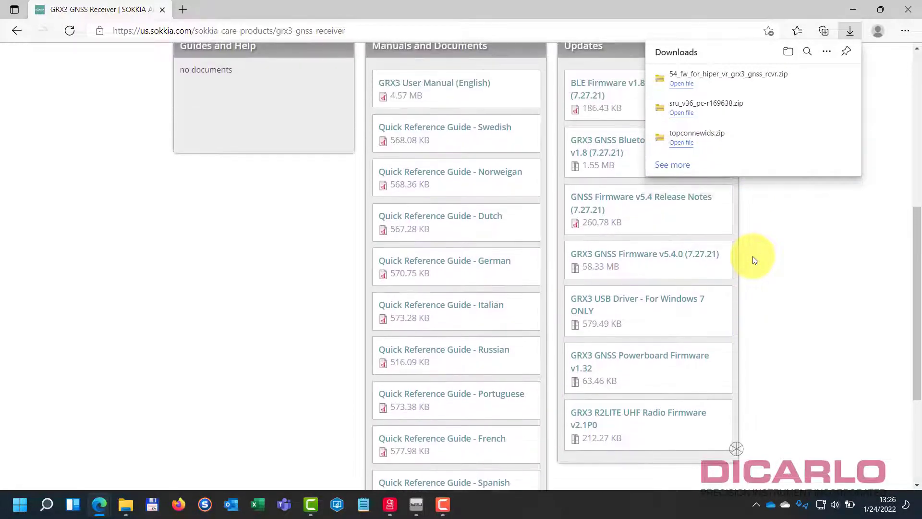
pyautogui.scroll(-2, 753, 259)
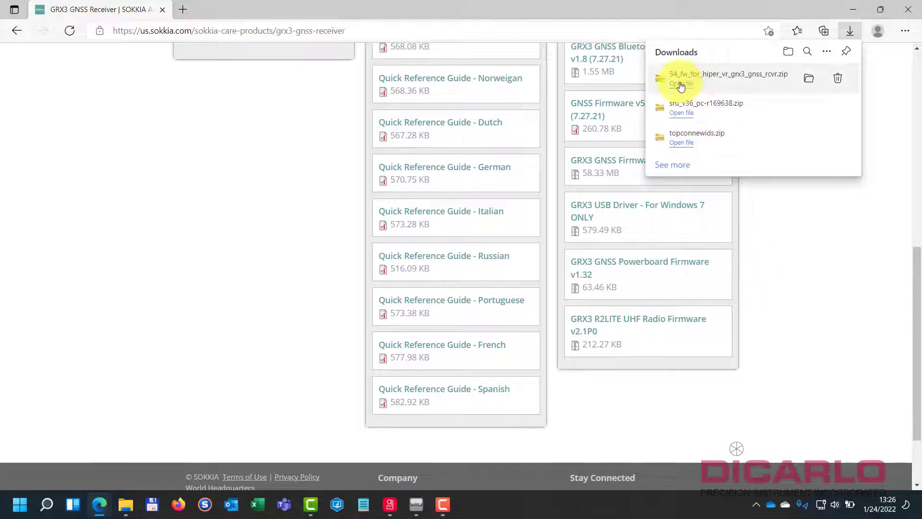
# Copy the 5.4 firmware folder from the downloaded zip and close the zip window.
pyautogui.click(681, 84)
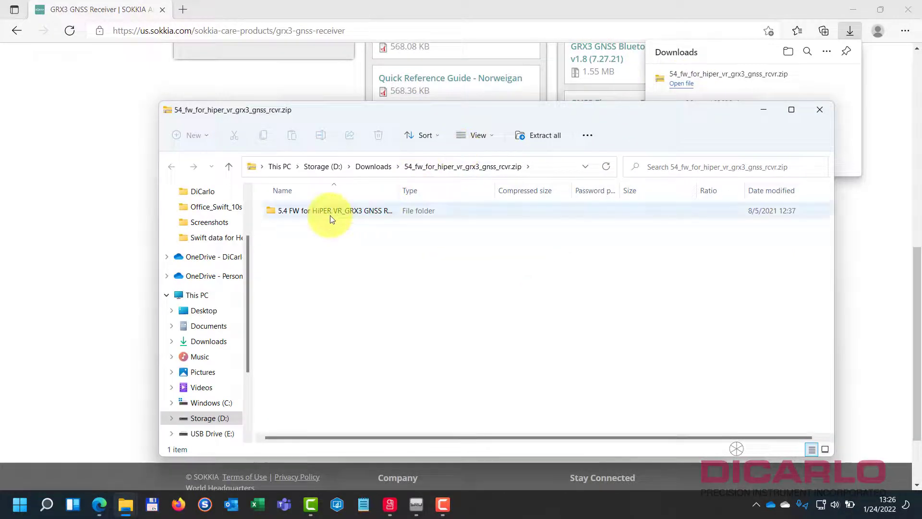
pyautogui.rightClick(327, 216)
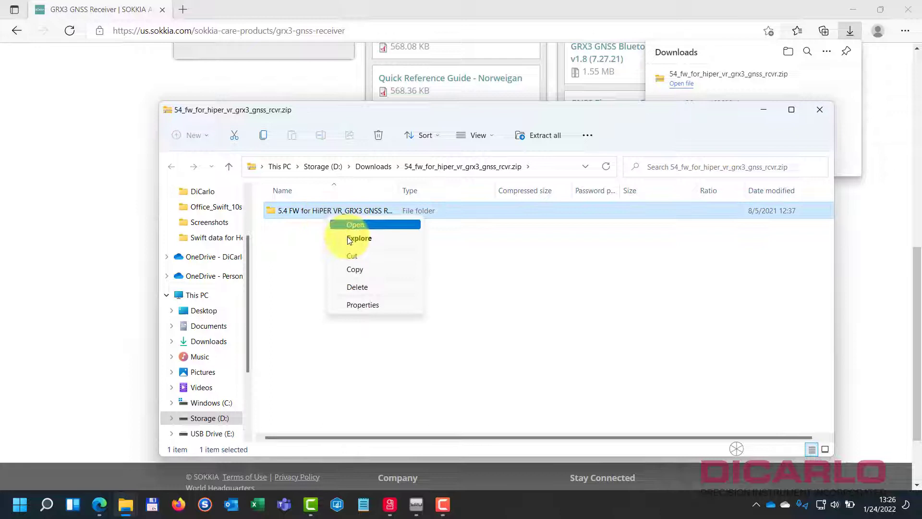
pyautogui.click(364, 269)
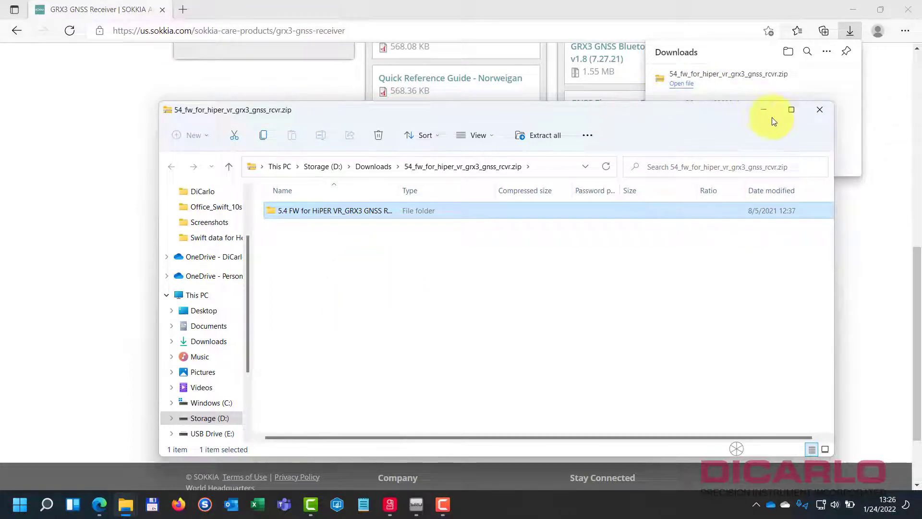
pyautogui.click(821, 110)
pyautogui.click(854, 10)
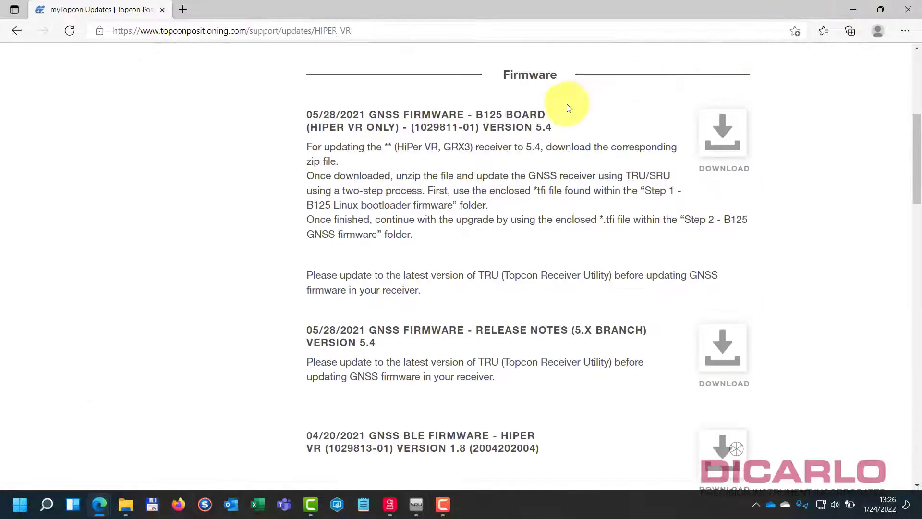
# Paste the copied 5.4 firmware folder onto the desktop.
pyautogui.click(856, 9)
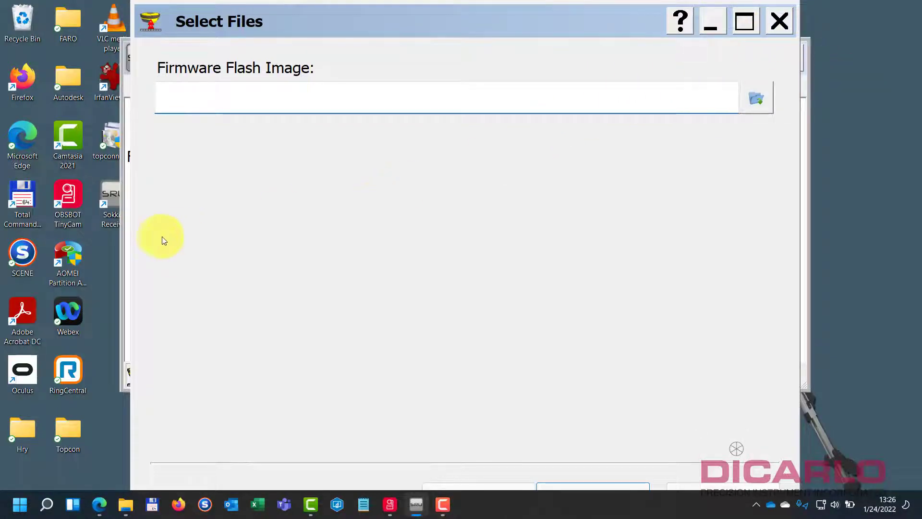
pyautogui.rightClick(97, 266)
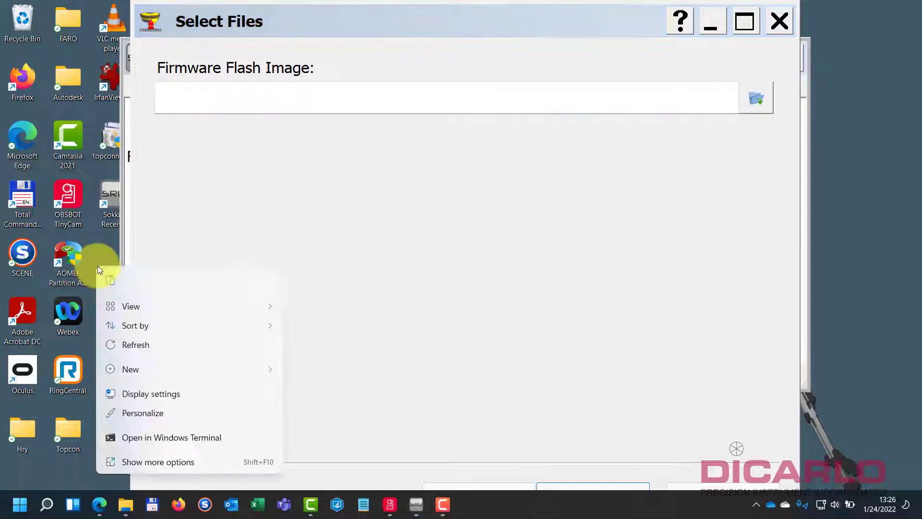
pyautogui.click(108, 279)
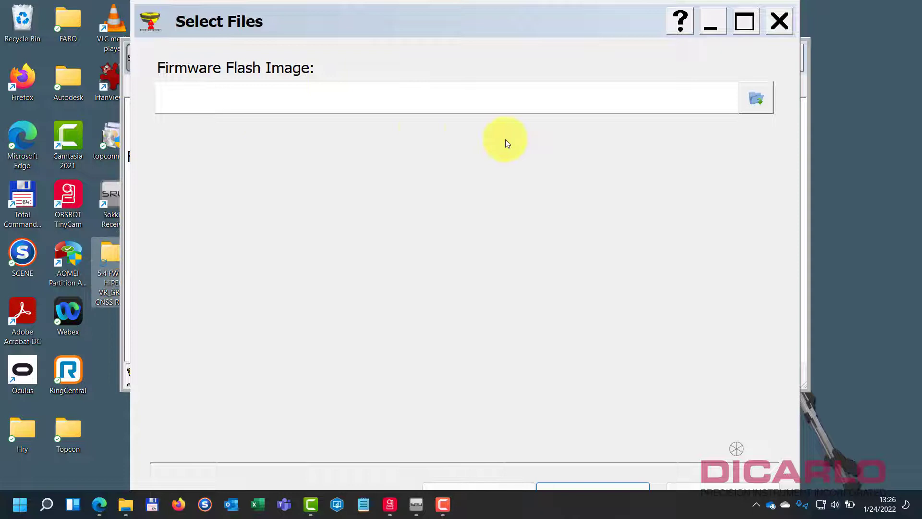
# Set the flash image to Step 1's timage_boot_b125_2104011112.tfi from the desktop firmware folder.
pyautogui.click(753, 105)
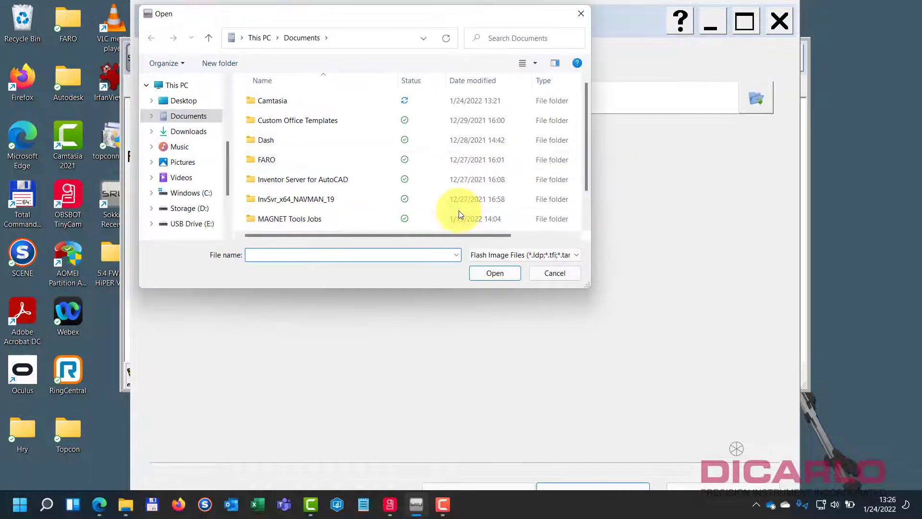
pyautogui.click(183, 100)
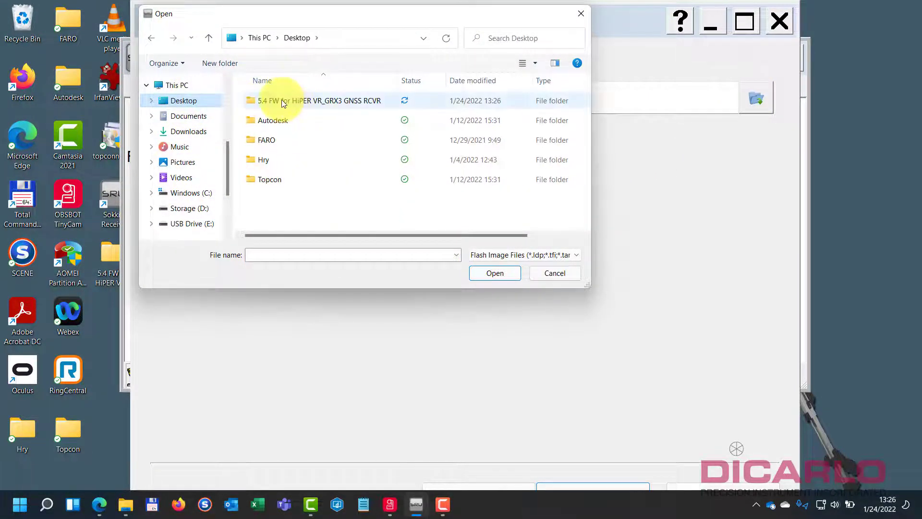
pyautogui.doubleClick(337, 103)
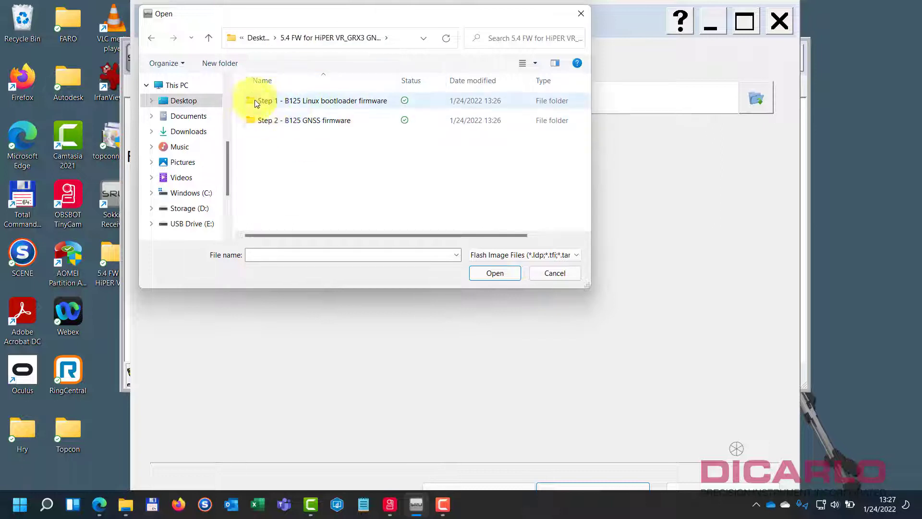
pyautogui.doubleClick(282, 104)
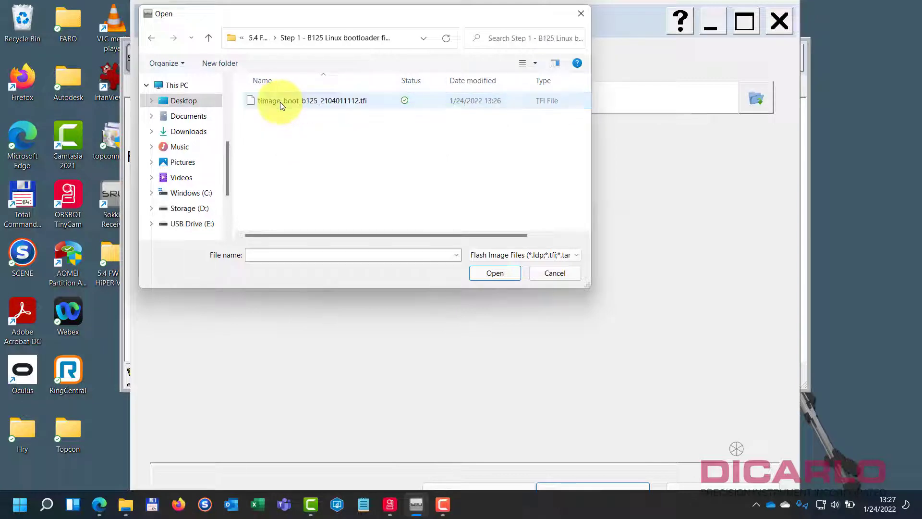
pyautogui.click(304, 104)
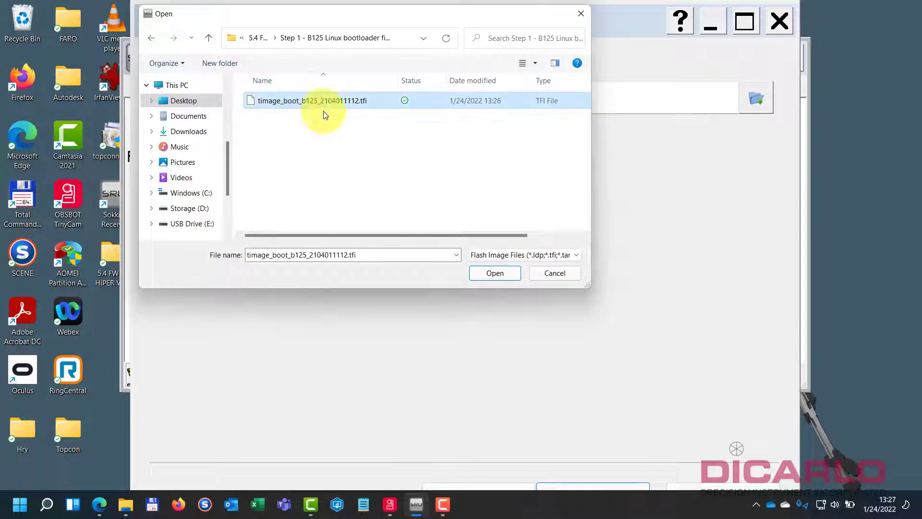
pyautogui.click(494, 273)
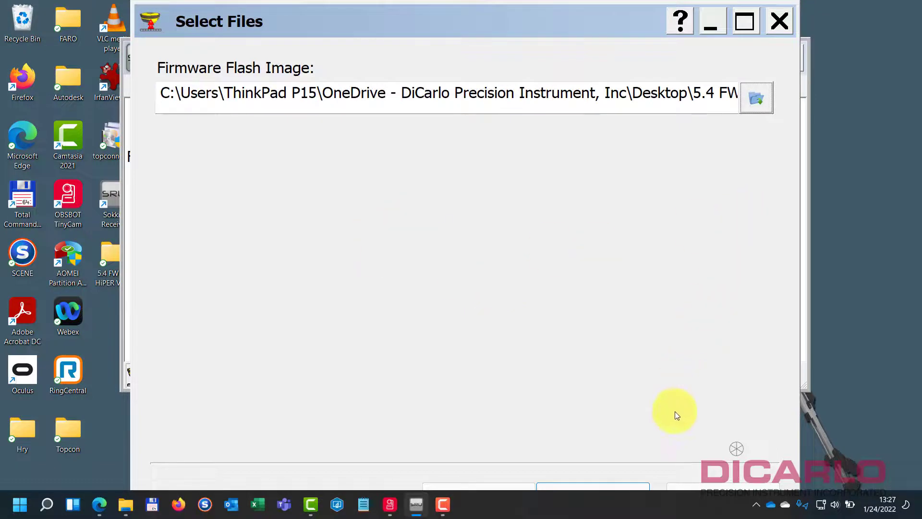
# Install the Step 1 bootloader and acknowledge the do-not-power-off warning.
pyautogui.click(615, 485)
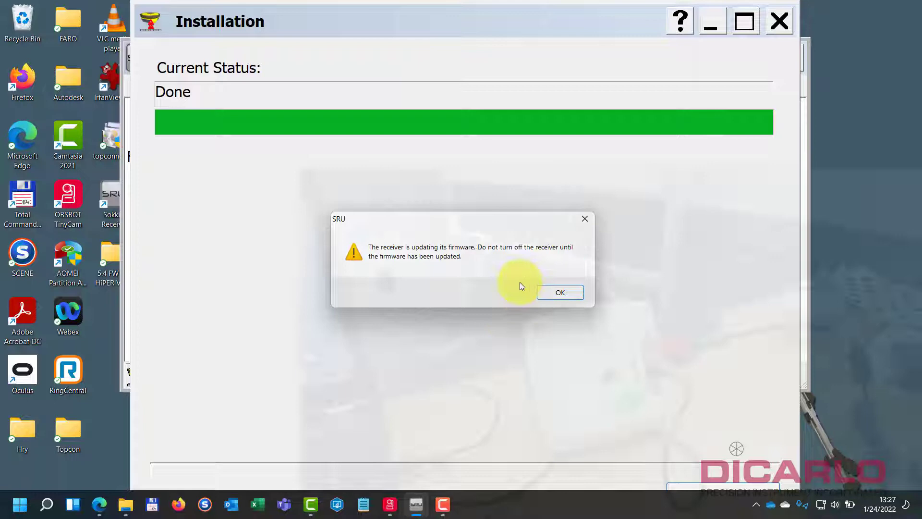
pyautogui.click(560, 292)
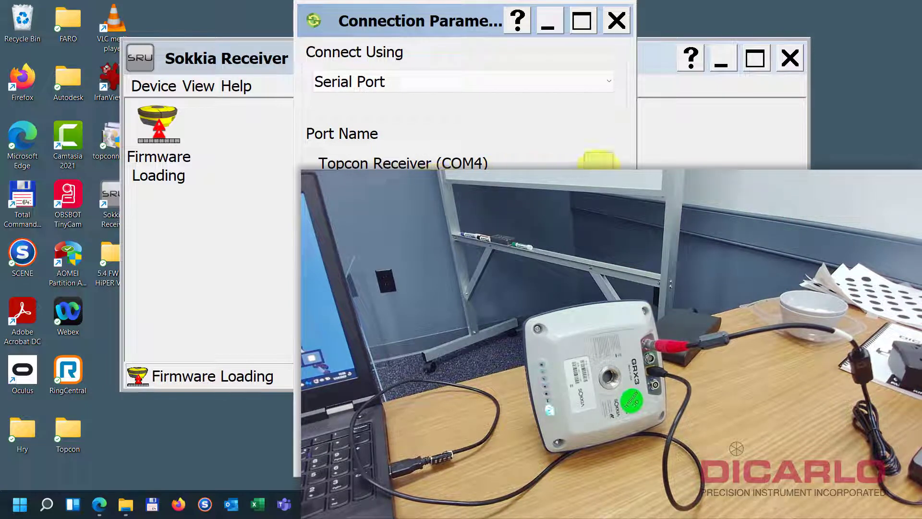
# Abandon the first connection attempt after a USB drive pop-up, and move the utility window higher.
pyautogui.click(616, 21)
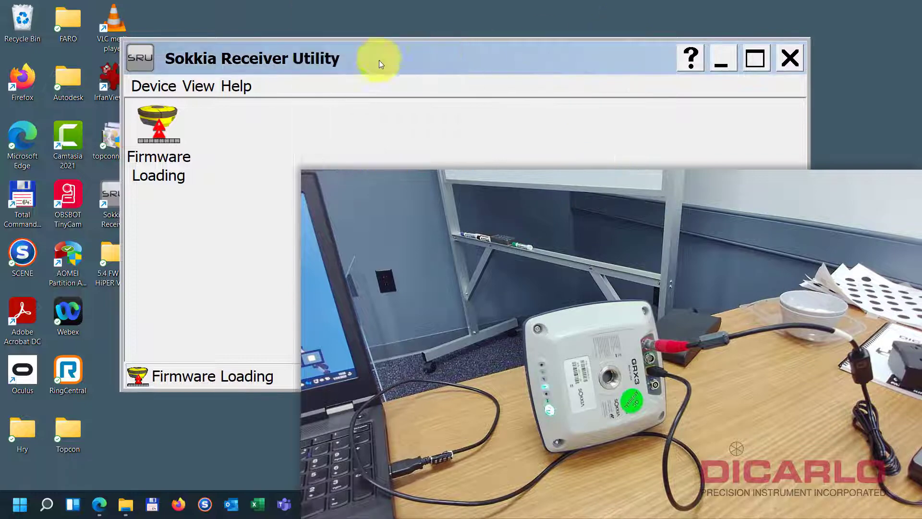
pyautogui.click(160, 83)
pyautogui.moveTo(198, 86)
pyautogui.moveTo(149, 87)
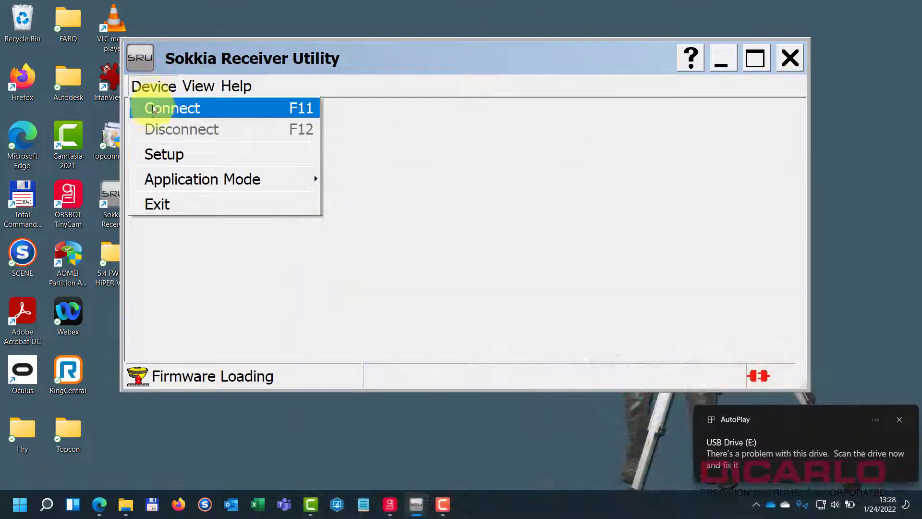
pyautogui.click(170, 111)
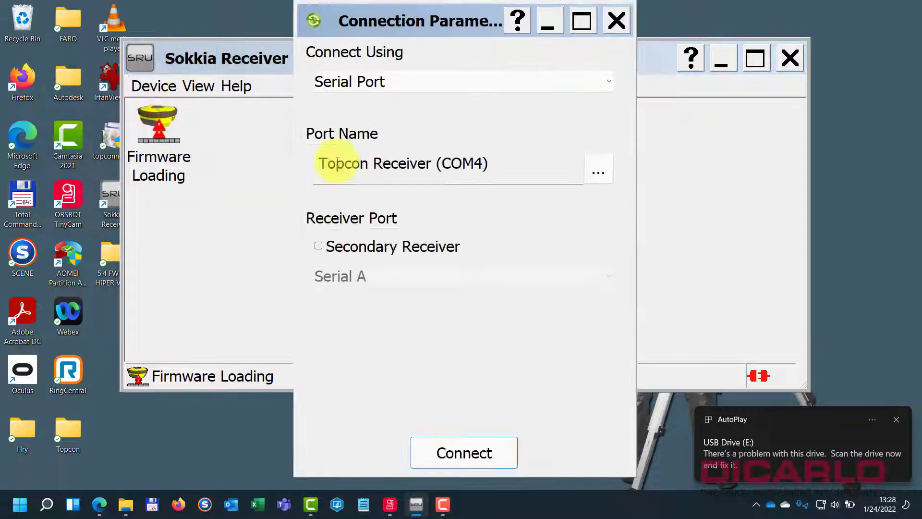
pyautogui.click(598, 174)
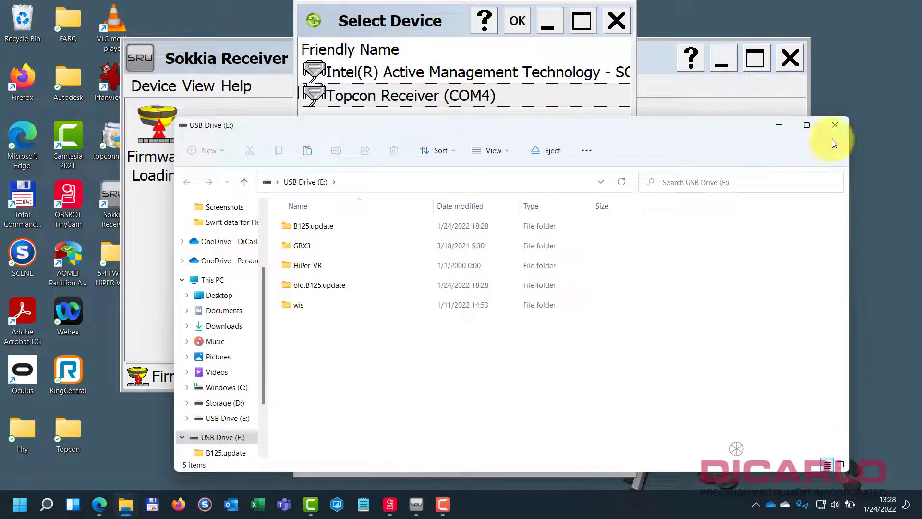
pyautogui.click(841, 123)
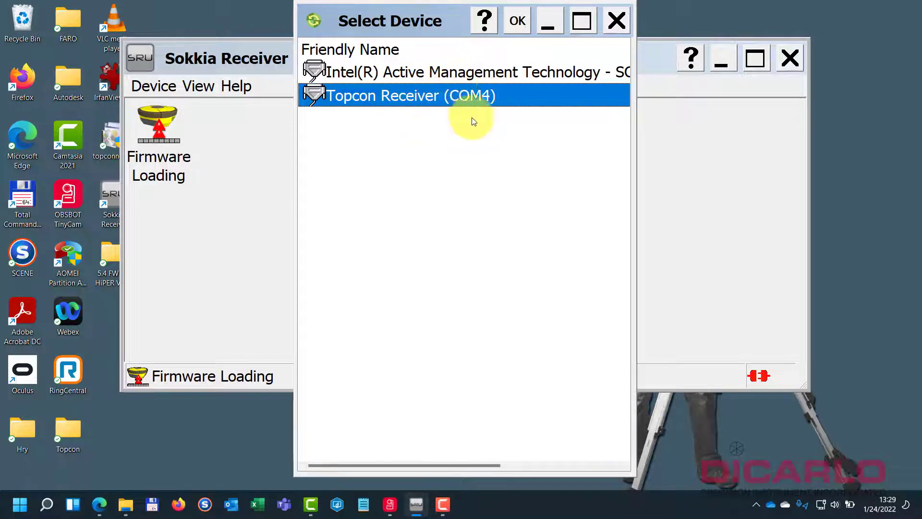
pyautogui.click(626, 19)
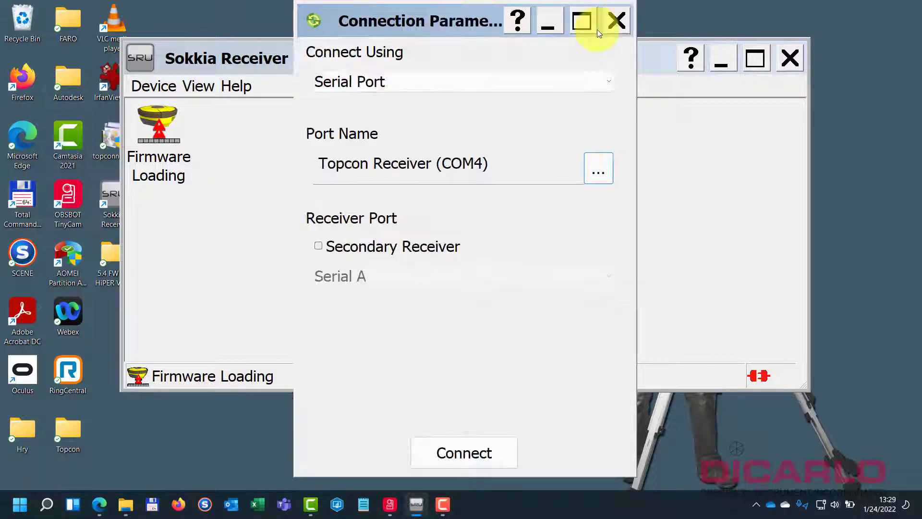
pyautogui.click(614, 20)
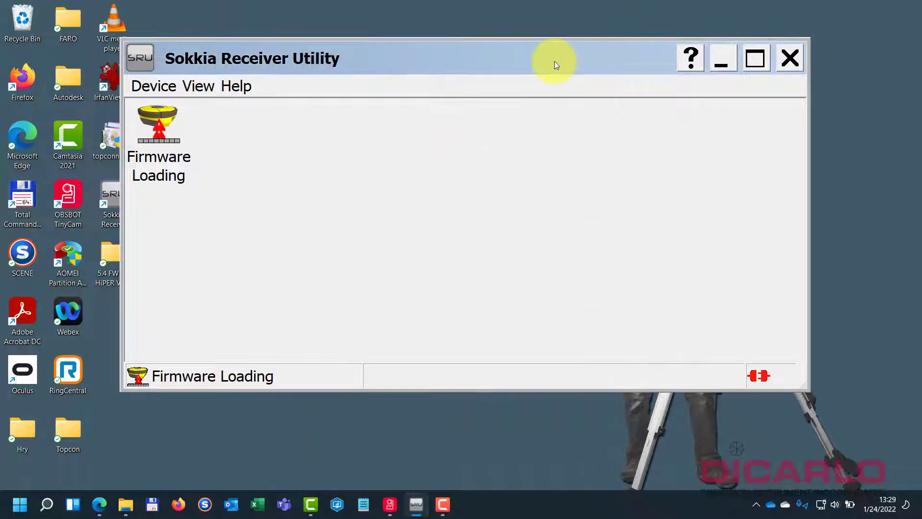
pyautogui.moveTo(554, 61); pyautogui.dragTo(553, 28)
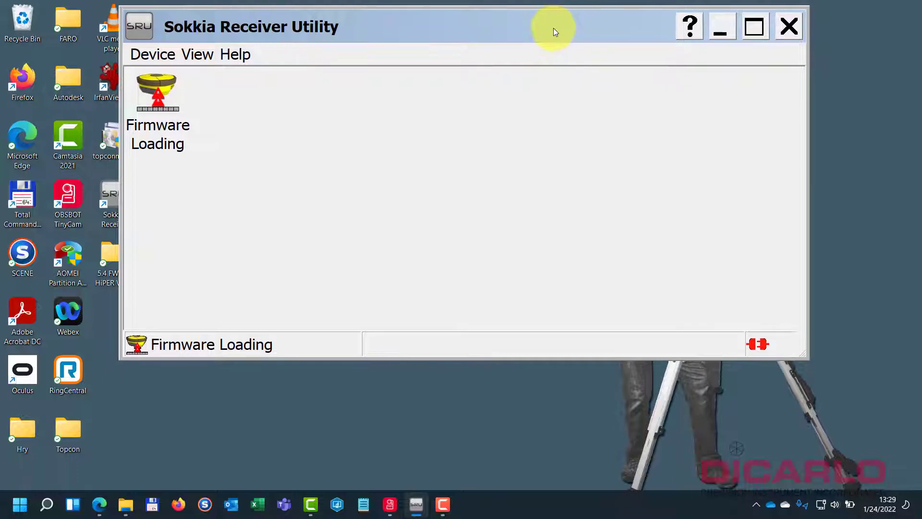
# Connect to the receiver on the Topcon Receiver (COM4) port.
pyautogui.click(144, 57)
pyautogui.click(183, 74)
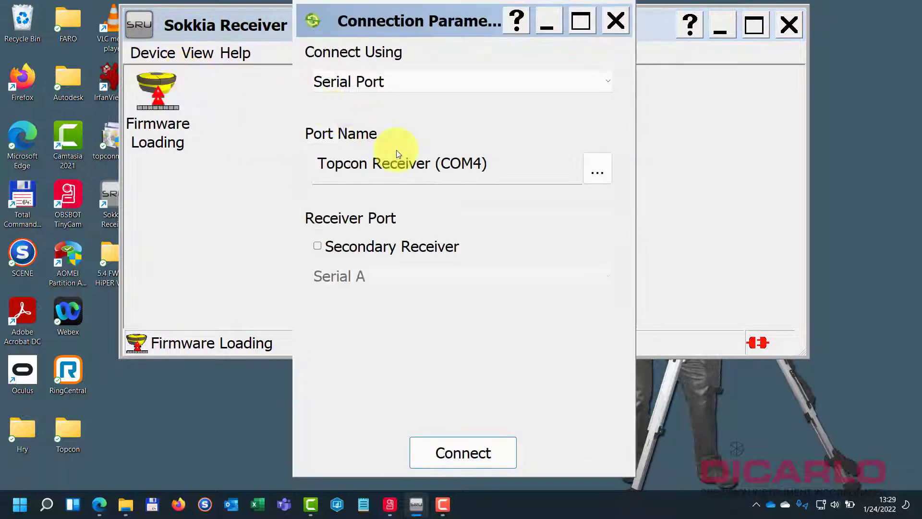
pyautogui.click(586, 171)
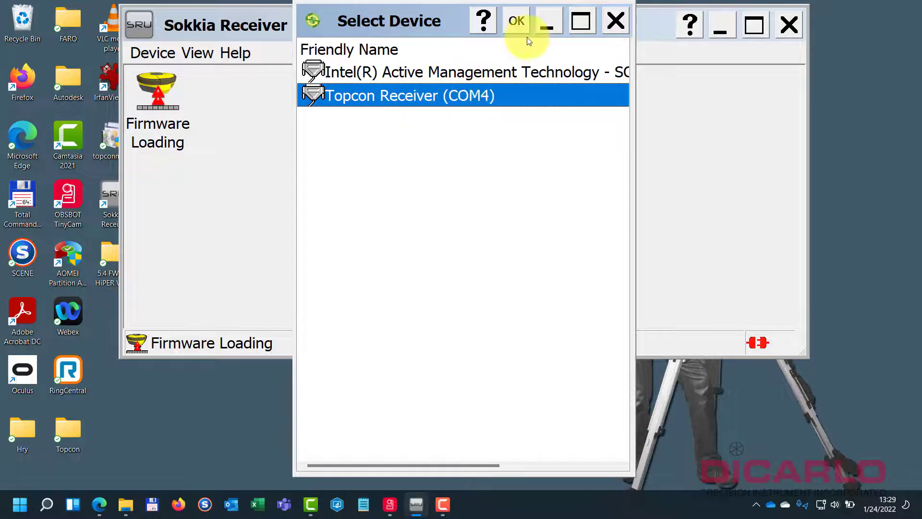
pyautogui.click(518, 22)
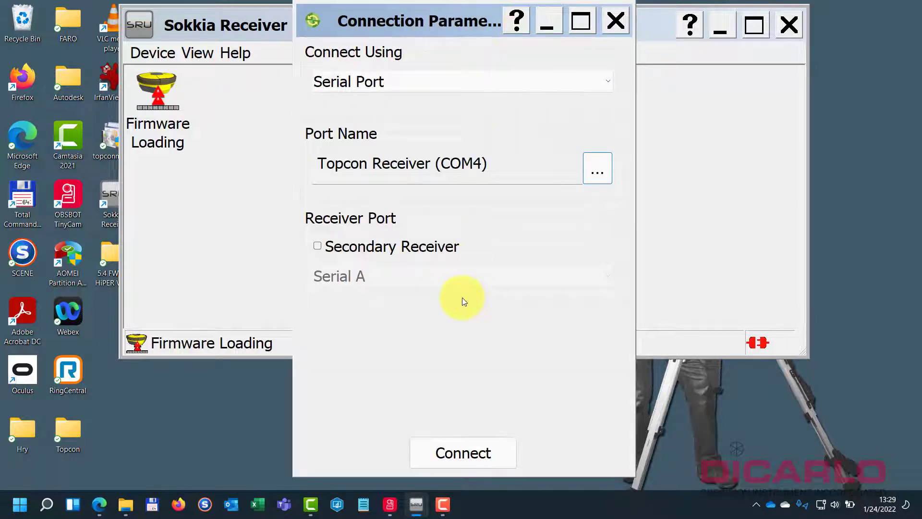
pyautogui.click(451, 453)
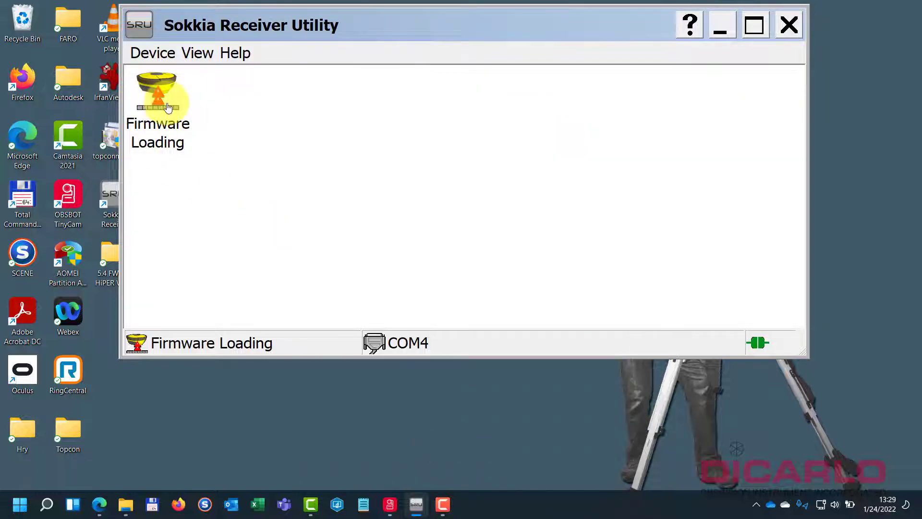
# Start Firmware Loading and accept the receiver target, its info summary and 2048-byte packet size.
pyautogui.doubleClick(168, 106)
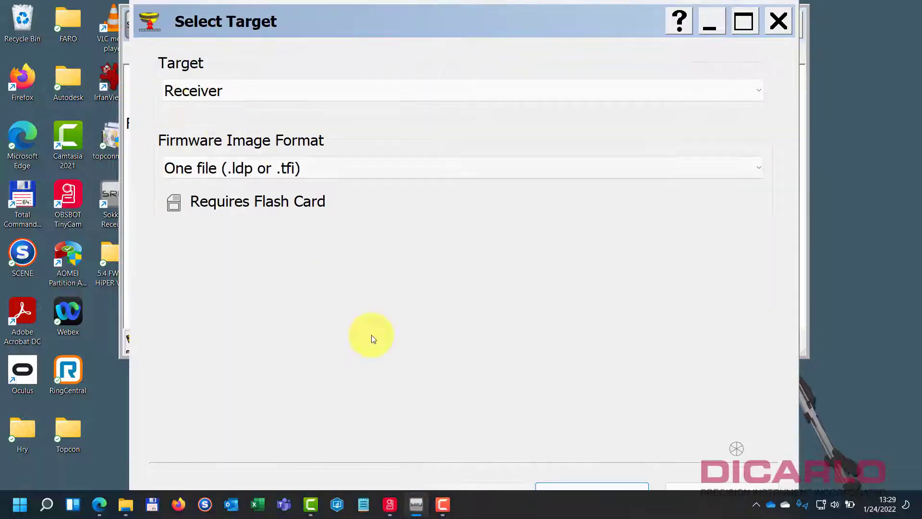
pyautogui.click(590, 486)
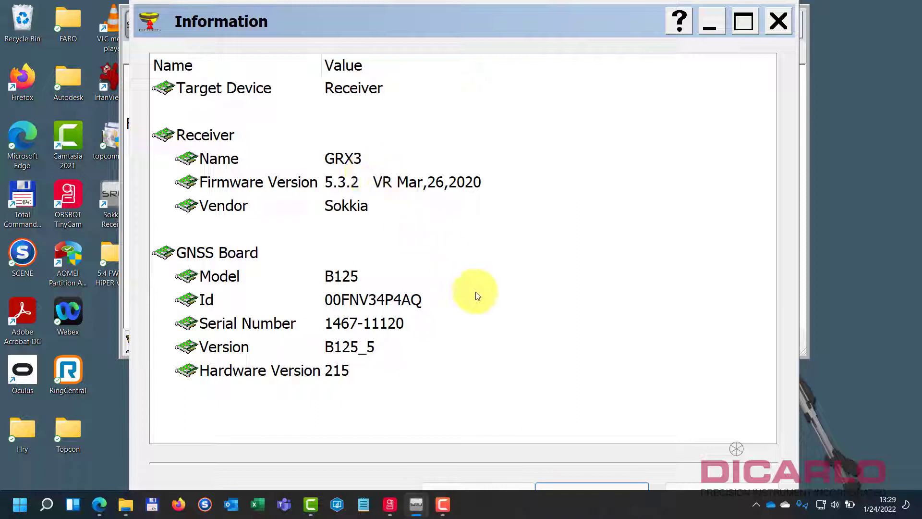
pyautogui.click(584, 490)
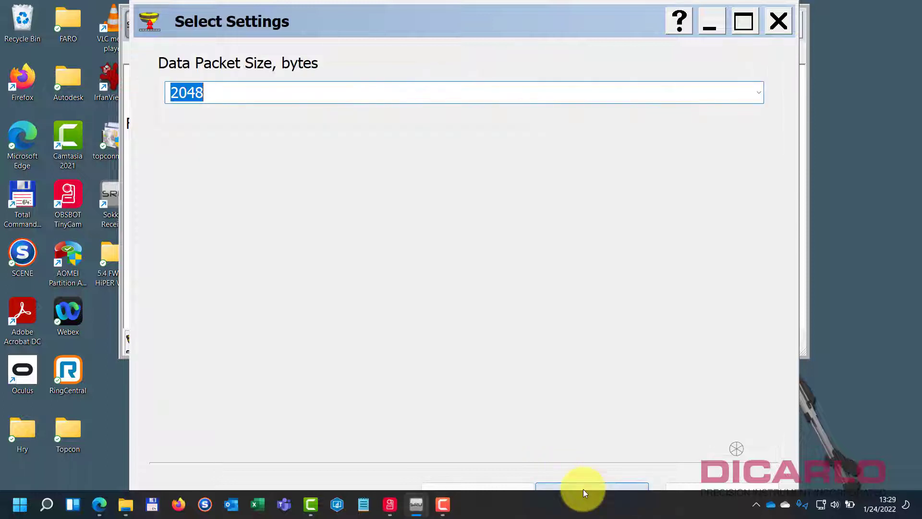
pyautogui.click(583, 488)
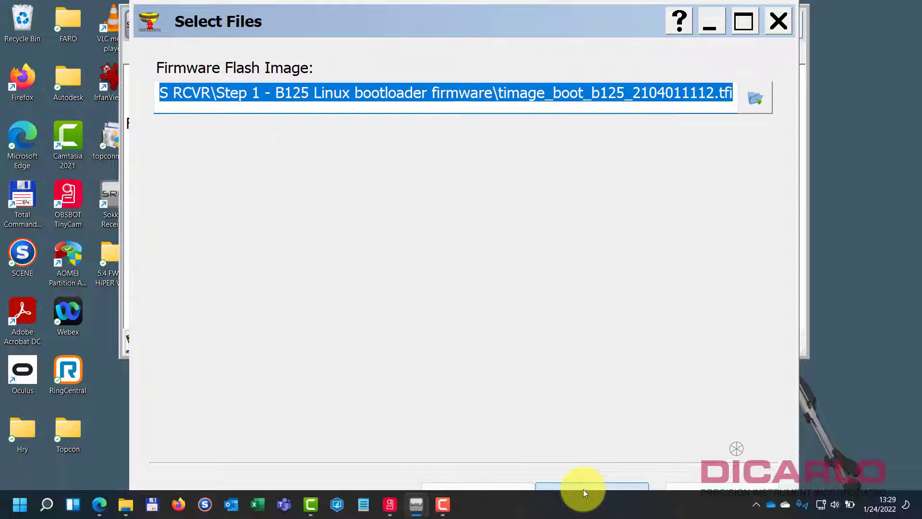
# Select timage-b125-linux-5.4+2105281211.tfi from the Step 2 - B125 GNSS folder as the flash image.
pyautogui.click(758, 109)
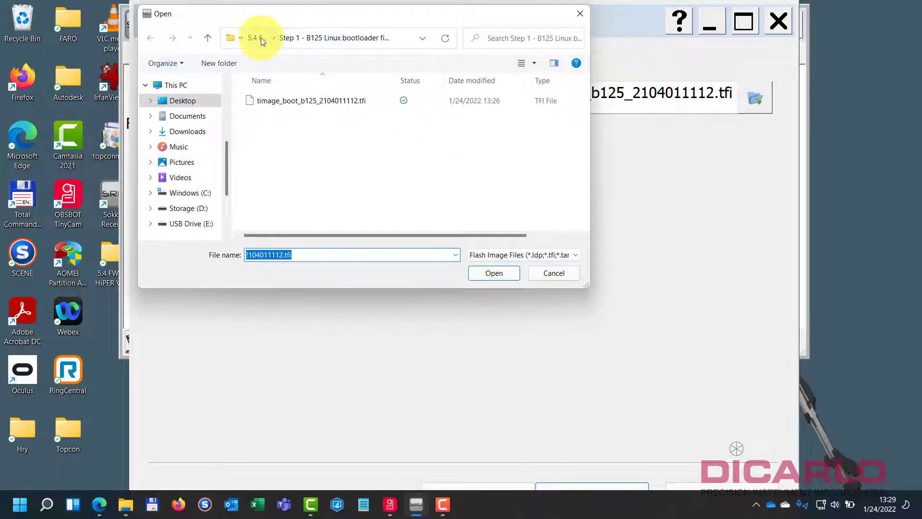
pyautogui.click(261, 37)
pyautogui.doubleClick(308, 120)
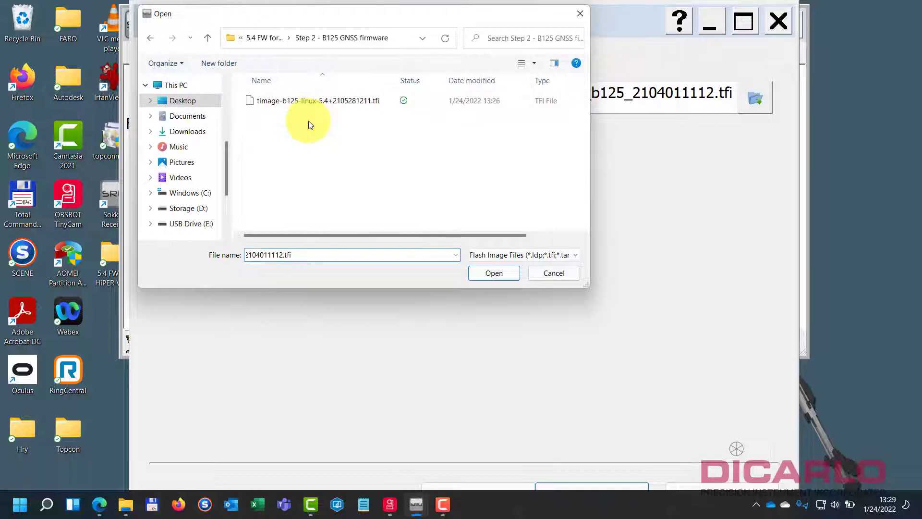
pyautogui.click(302, 98)
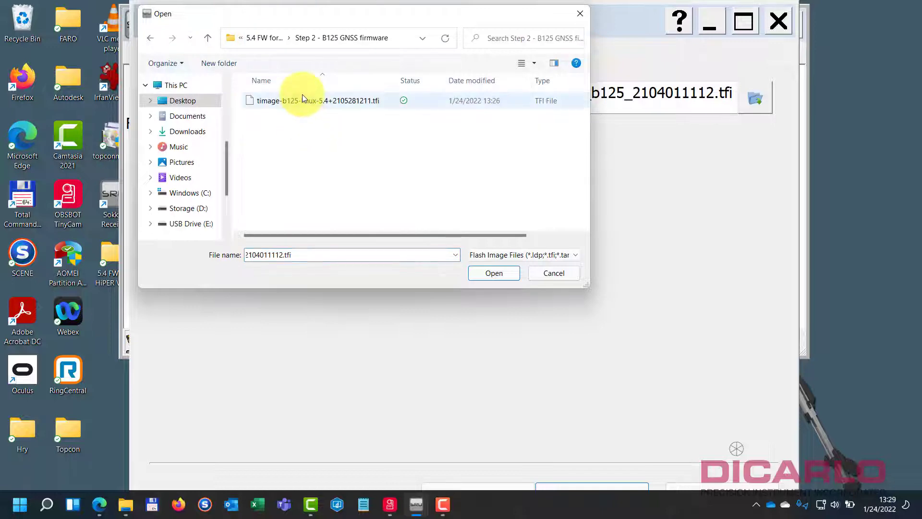
pyautogui.click(494, 273)
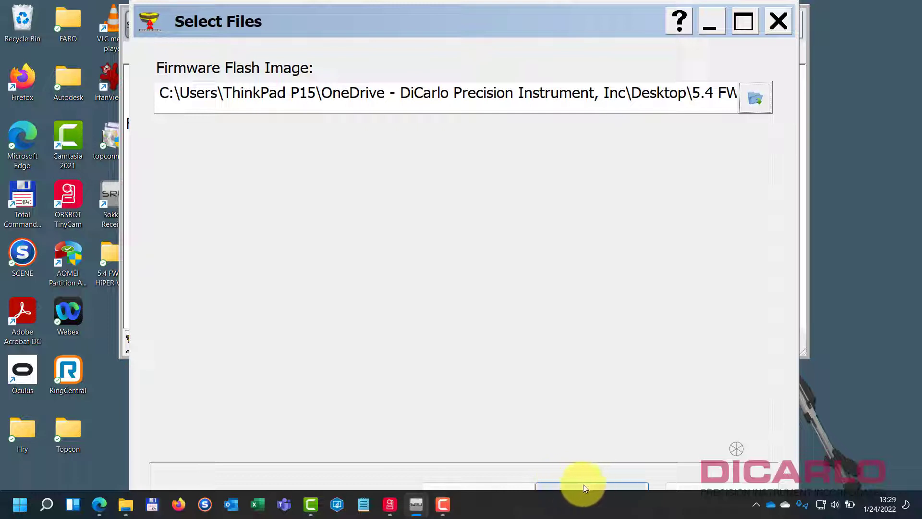
# Upload the 5.4 flash image and wait for Connection Parameters to reappear.
pyautogui.click(594, 486)
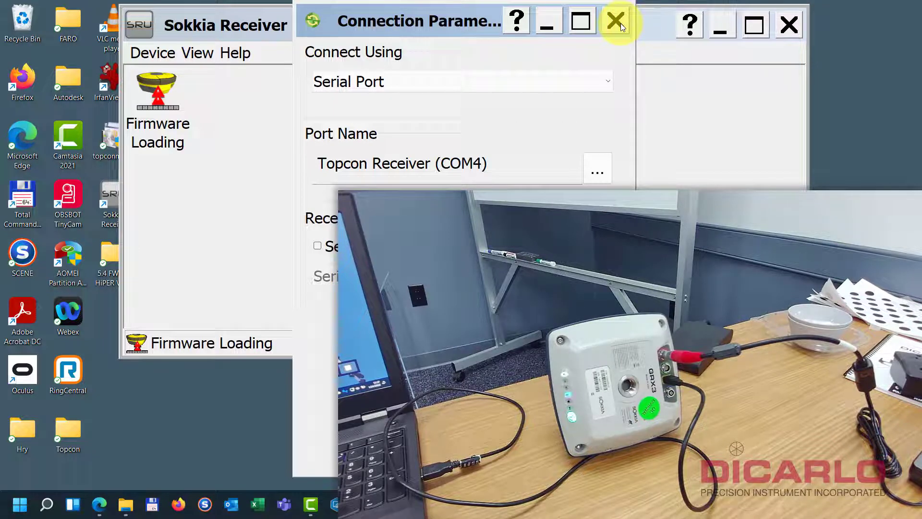
# Close Connection Parameters without connecting and switch the application mode to Receiver Managing.
pyautogui.click(620, 23)
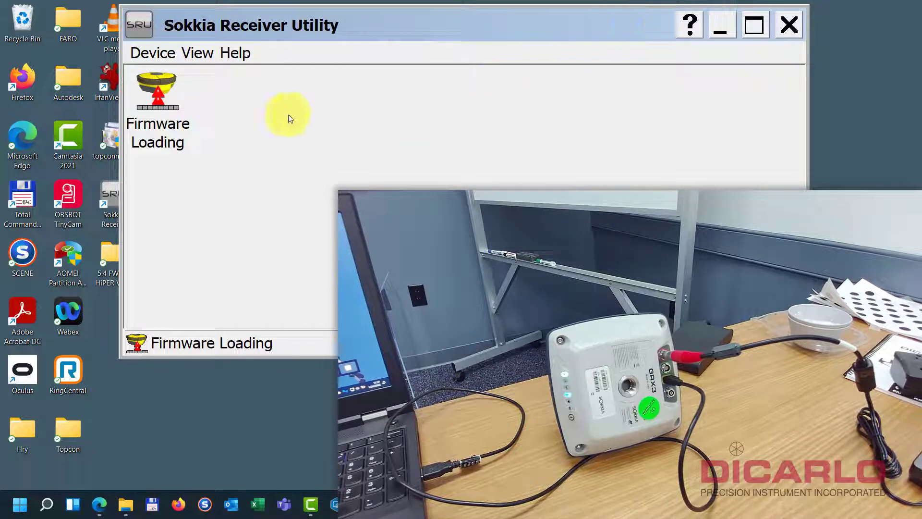
pyautogui.click(148, 54)
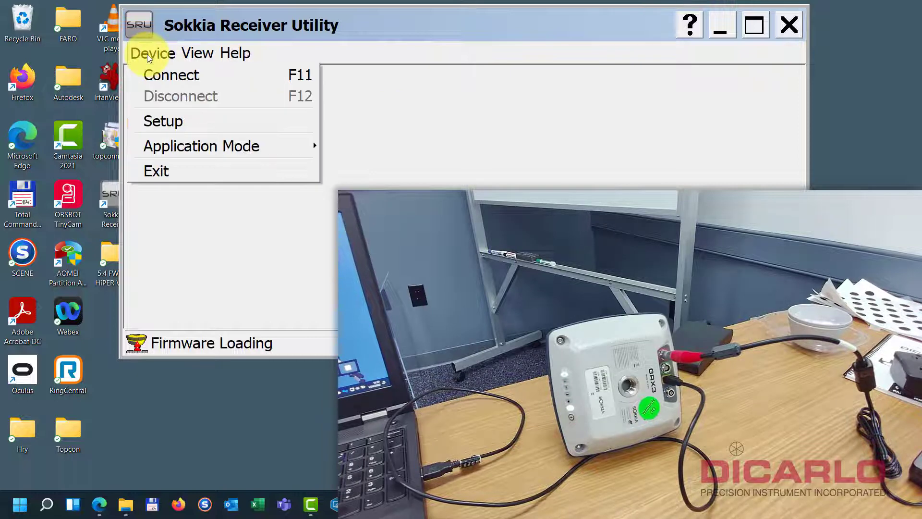
pyautogui.moveTo(263, 144)
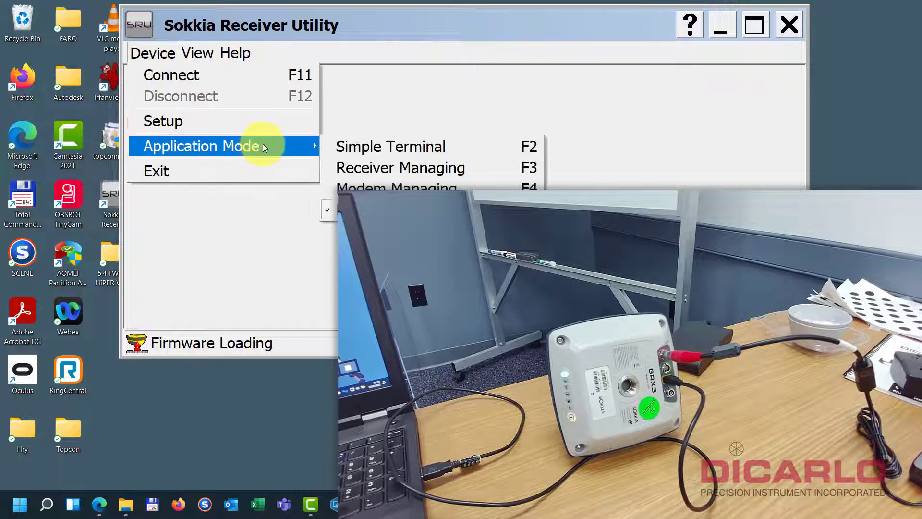
pyautogui.click(411, 169)
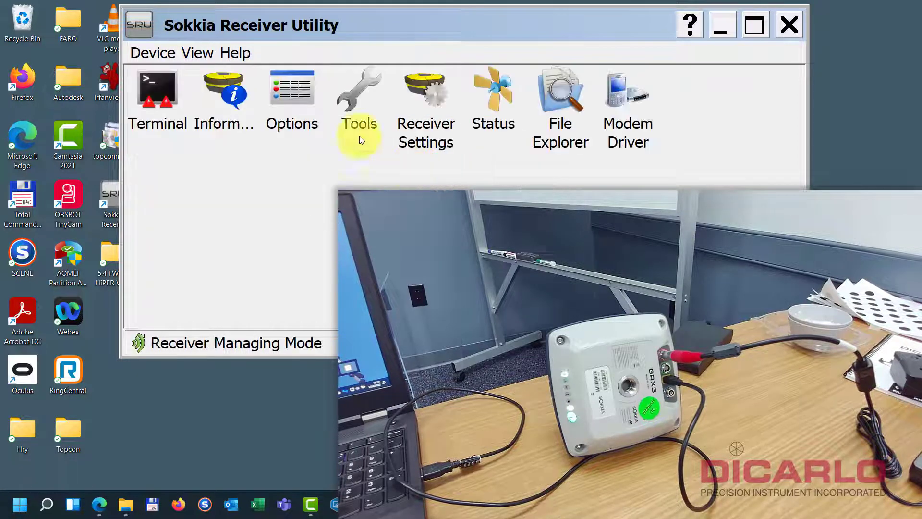
pyautogui.click(165, 55)
pyautogui.click(166, 55)
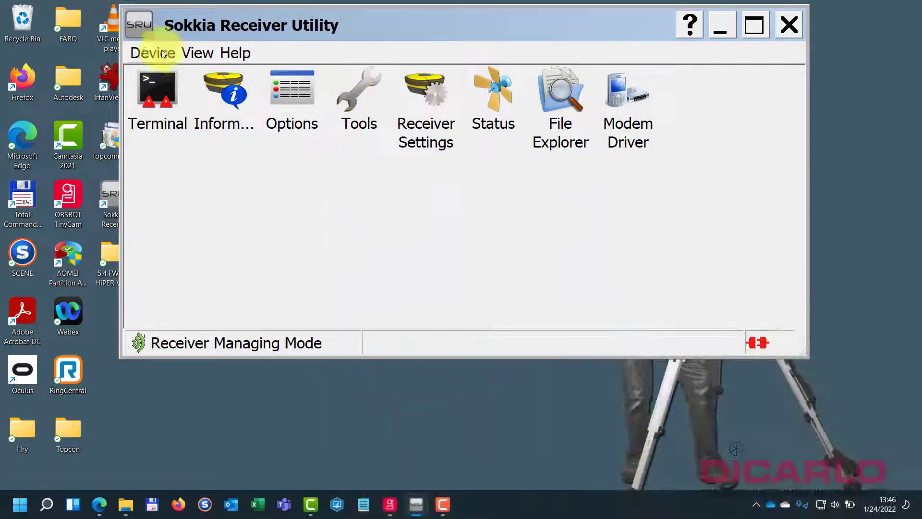
# Connect to the GRX3 using the Sokkia GRX3 (COM6) port.
pyautogui.click(168, 52)
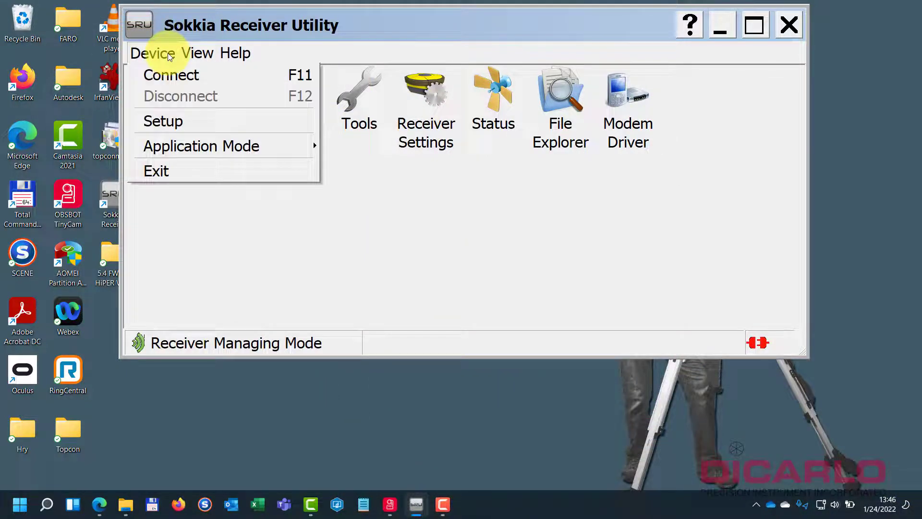
pyautogui.click(169, 77)
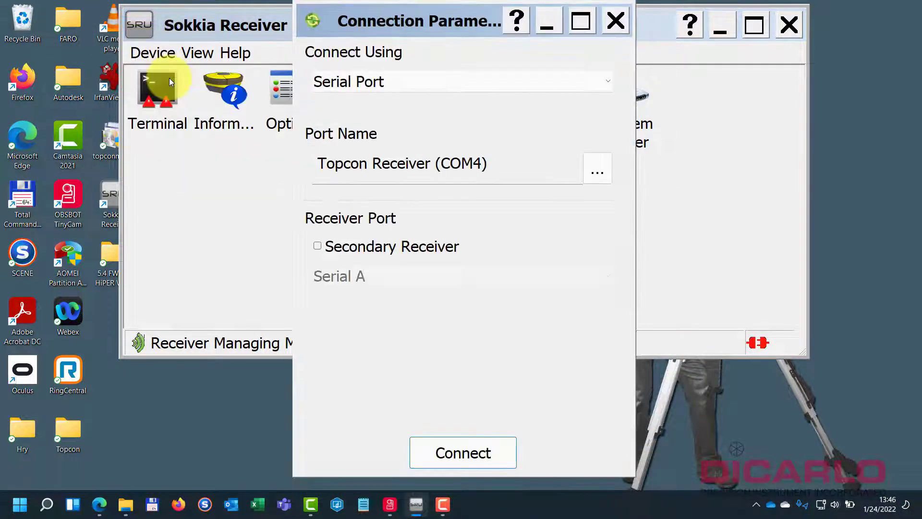
pyautogui.click(596, 172)
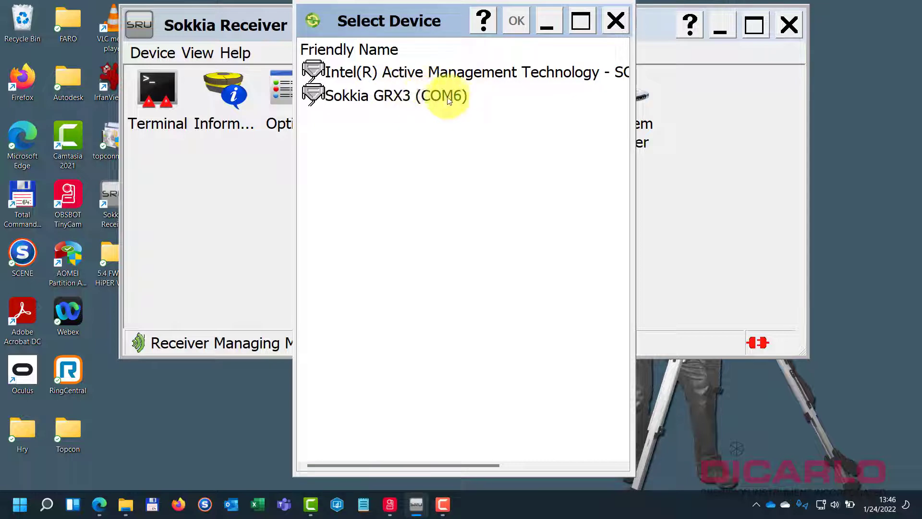
pyautogui.click(383, 97)
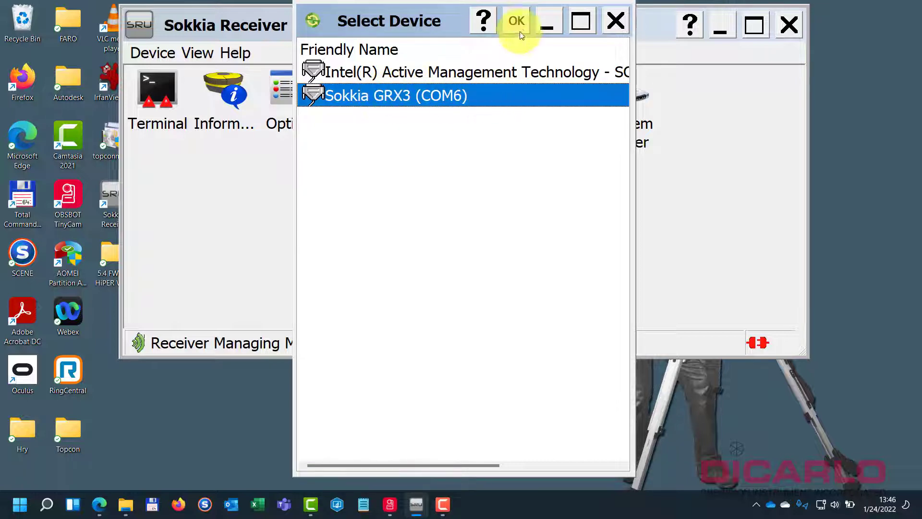
pyautogui.click(511, 21)
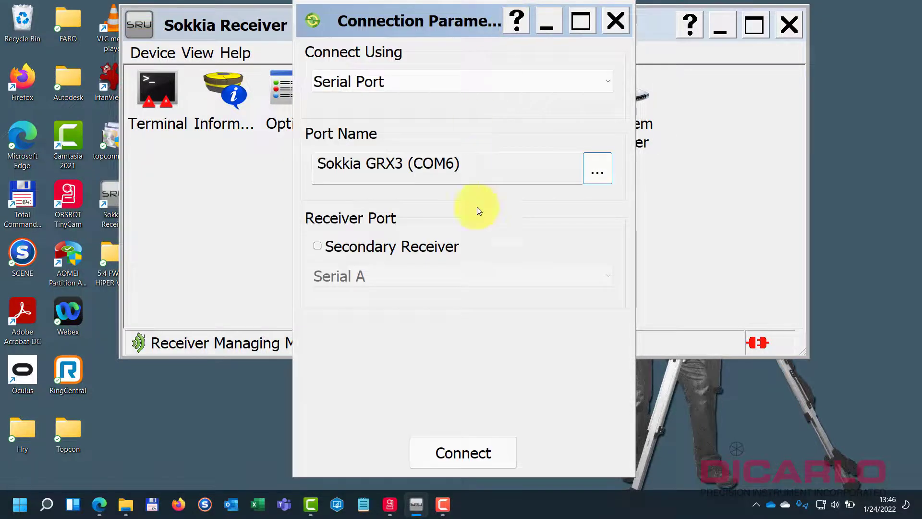
pyautogui.click(448, 466)
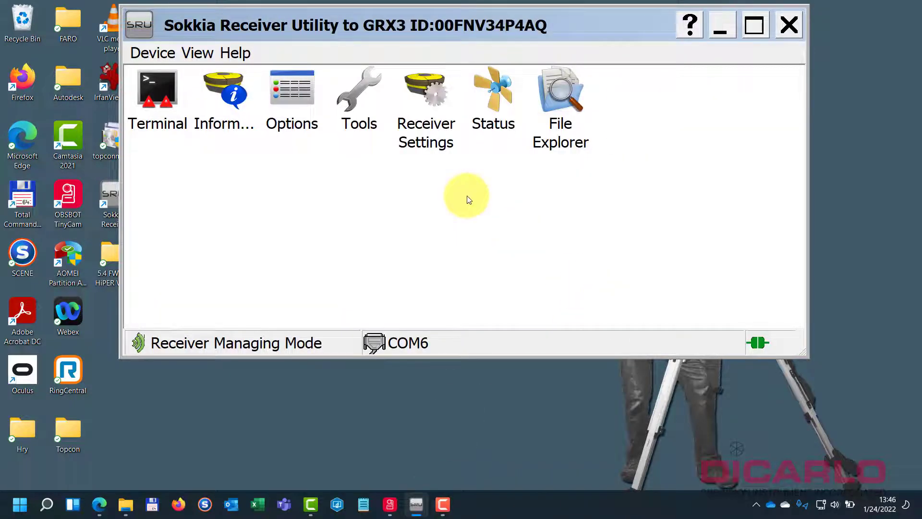
pyautogui.doubleClick(224, 101)
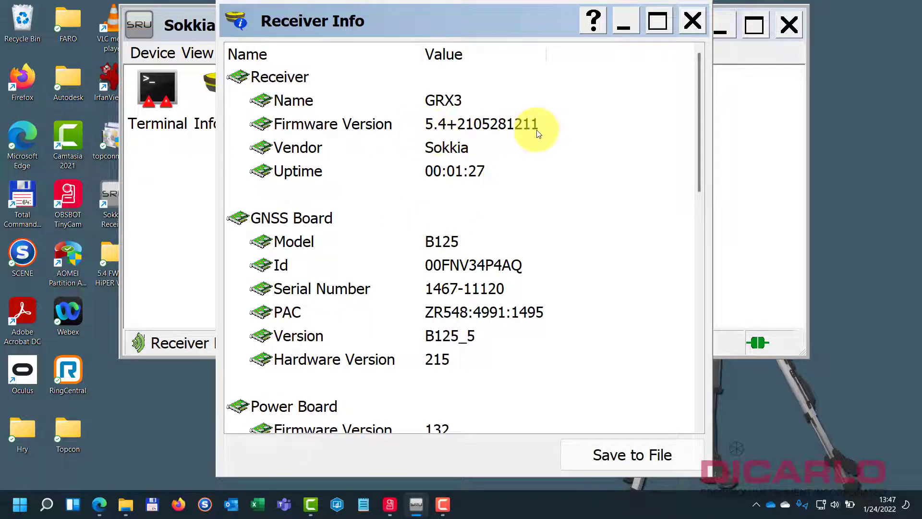
pyautogui.click(690, 23)
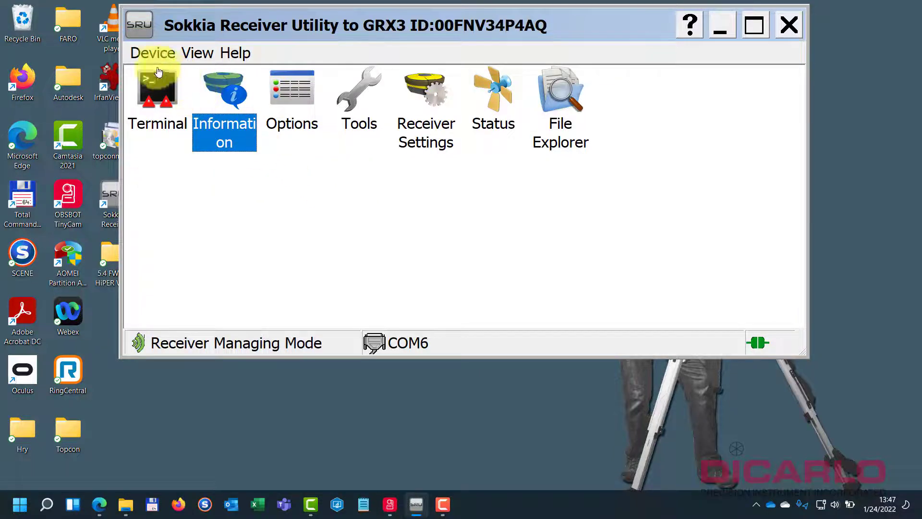
# Disconnect from the GRX3 and exit Sokkia Receiver Utility.
pyautogui.click(150, 54)
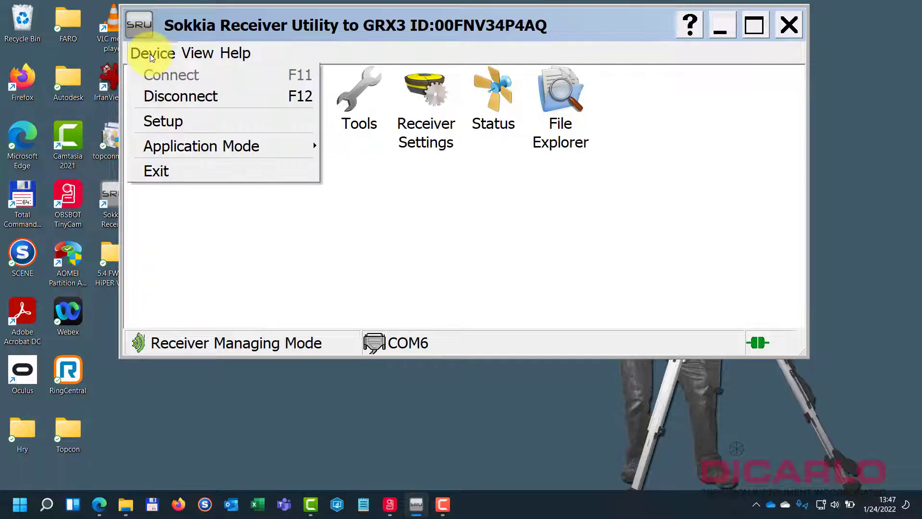
pyautogui.click(195, 97)
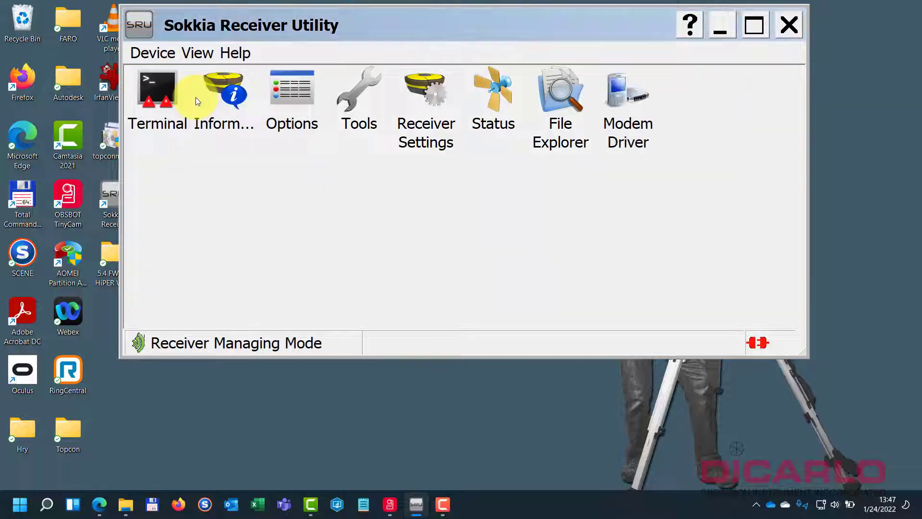
pyautogui.click(789, 27)
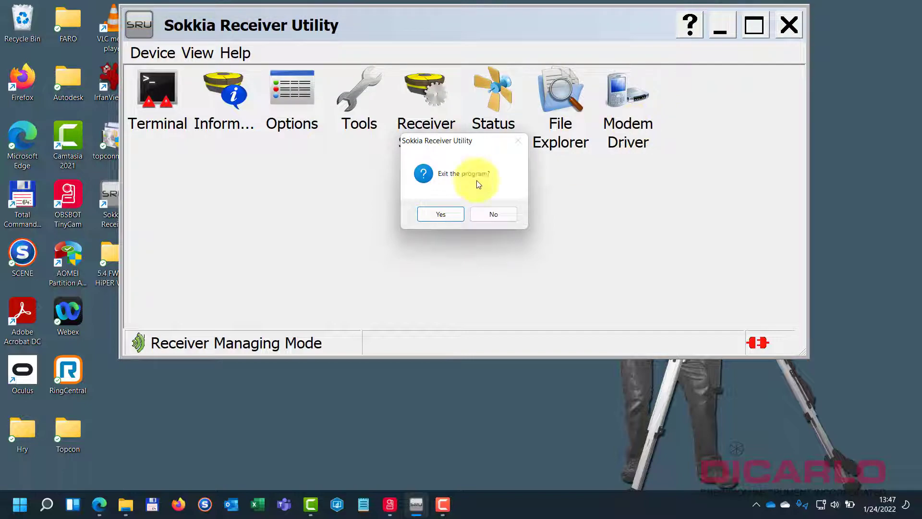